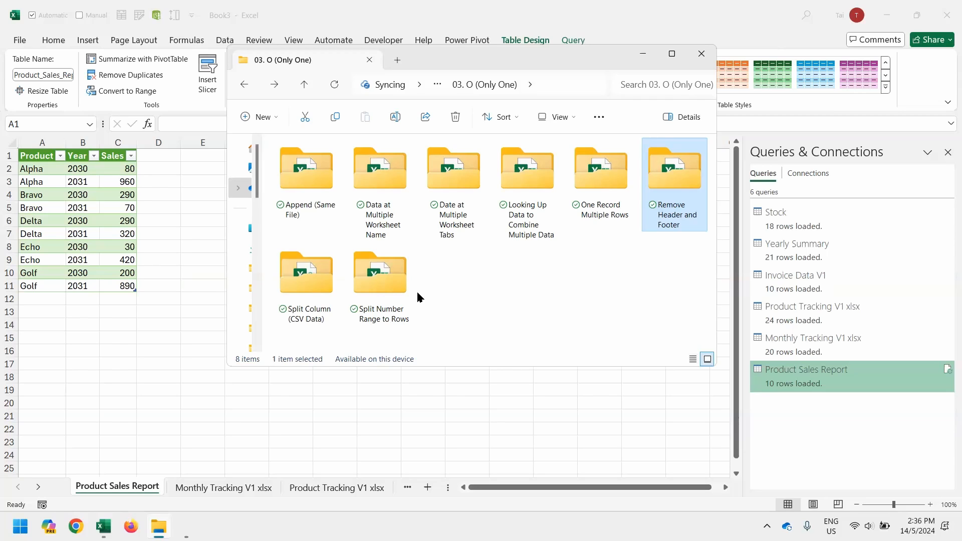
Open the Staff List V1 workbook from the One Record Multiple Rows folder
{"action": "left_click", "coordinate": [599, 285]}
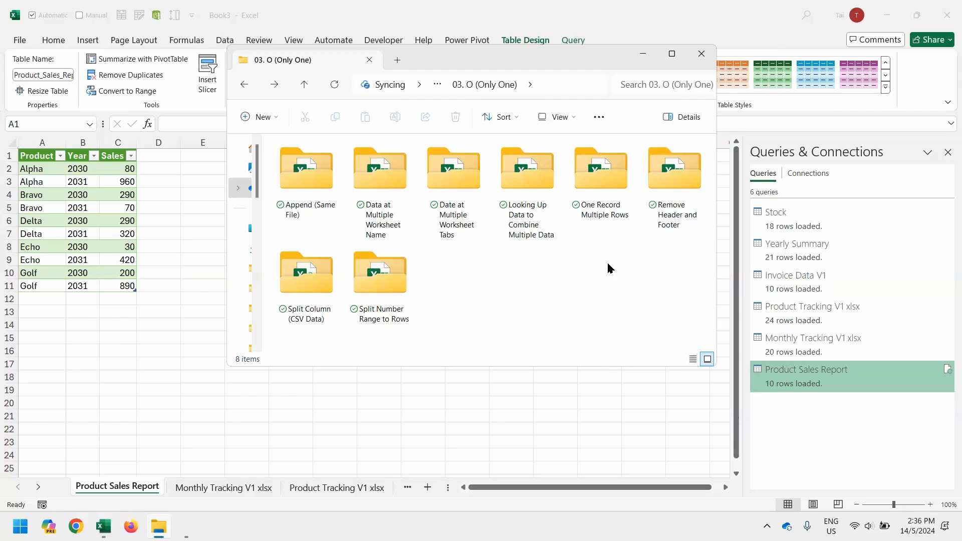
{"action": "mouse_move", "coordinate": [606, 222]}
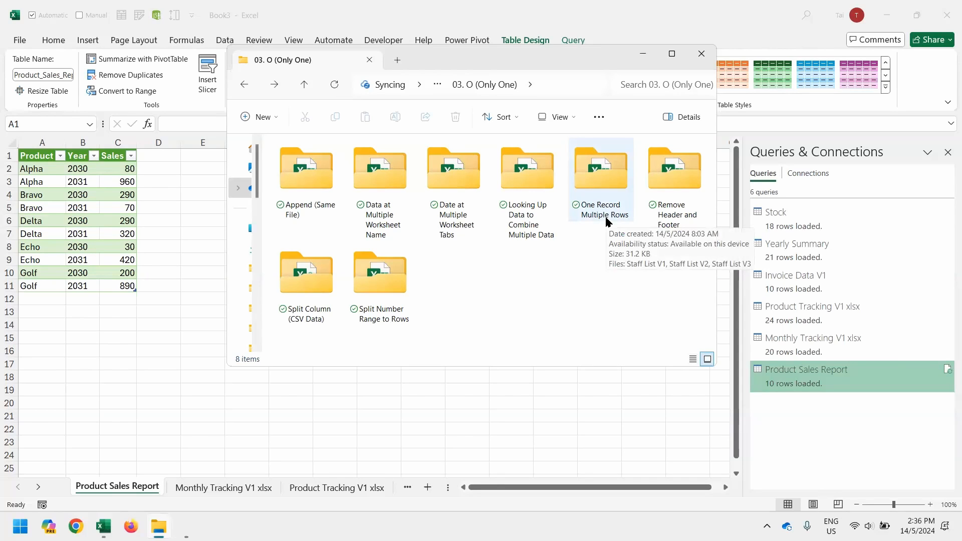
{"action": "double_click", "coordinate": [606, 220]}
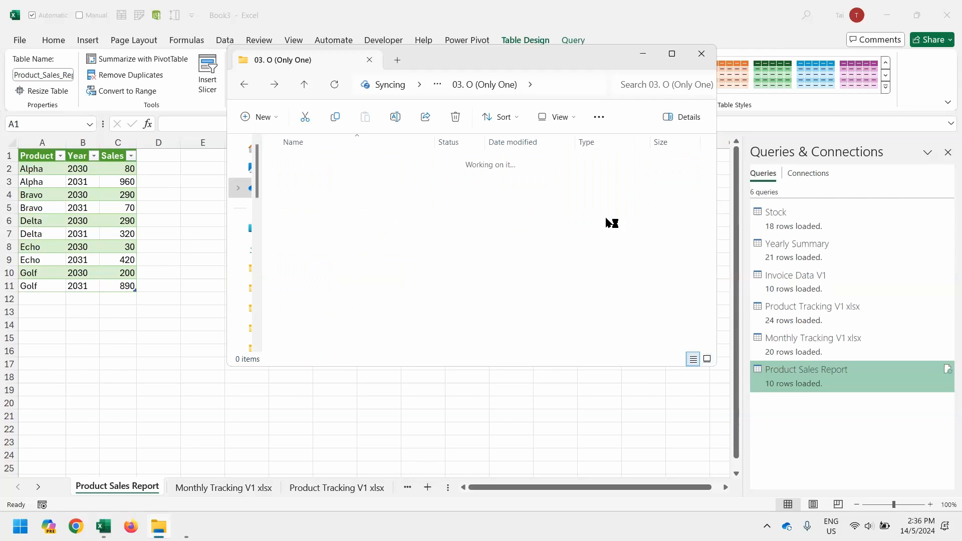
{"action": "left_click", "coordinate": [302, 173]}
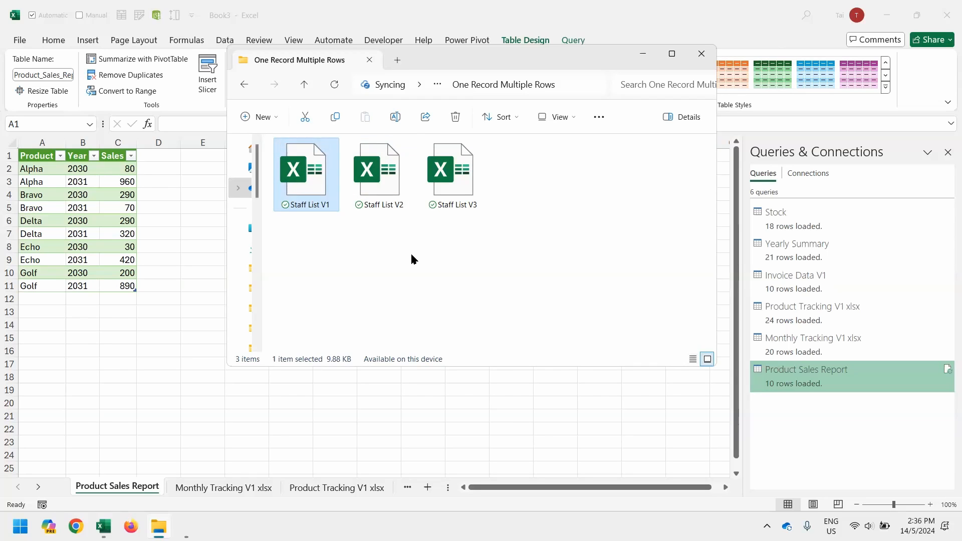
{"action": "key", "text": "alt+Tab"}
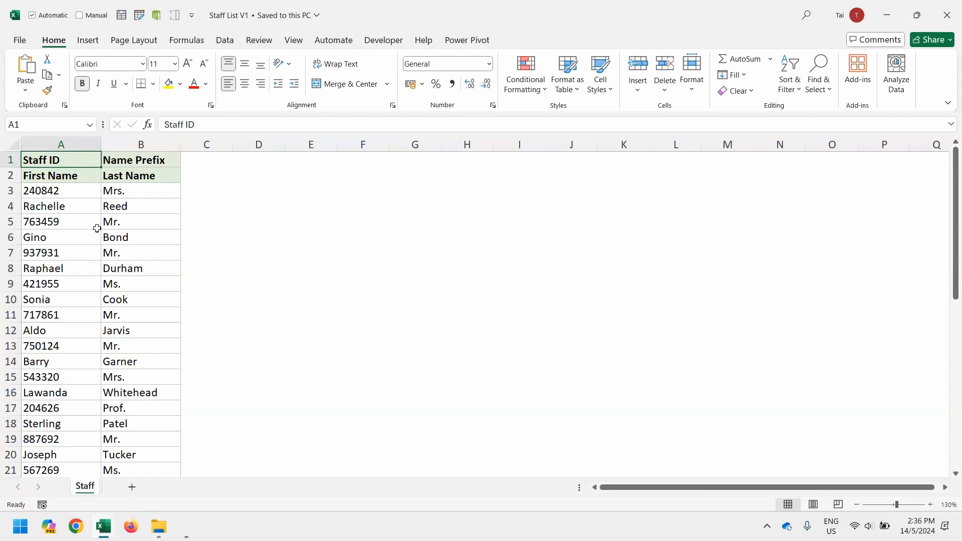
Move the First Name and Last Name headers from A2:B2 to C1:D1, beside the Staff ID and Name Prefix headers
{"action": "left_click_drag", "start_coordinate": [77, 157], "coordinate": [113, 170]}
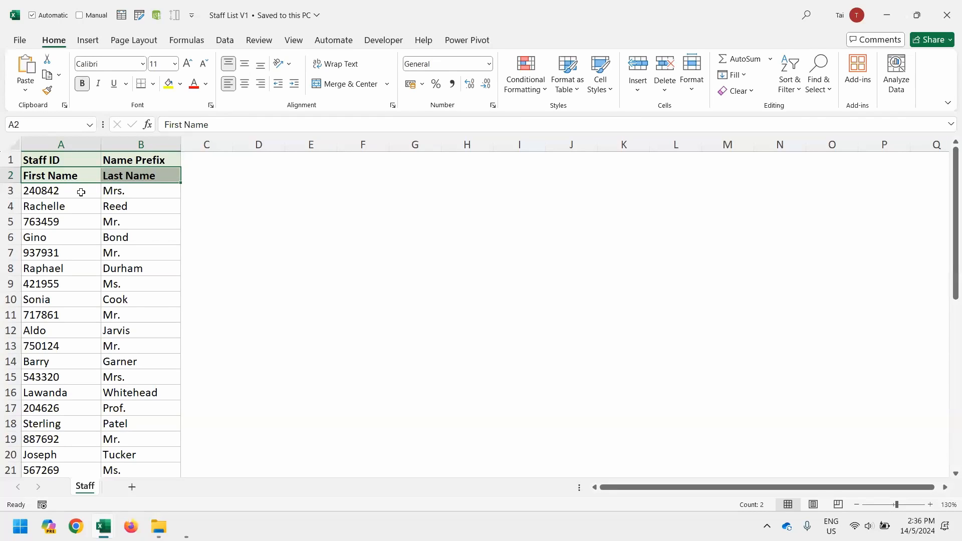
{"action": "key", "text": "ctrl+c"}
{"action": "left_click", "coordinate": [201, 161]}
{"action": "key", "text": "ctrl+v"}
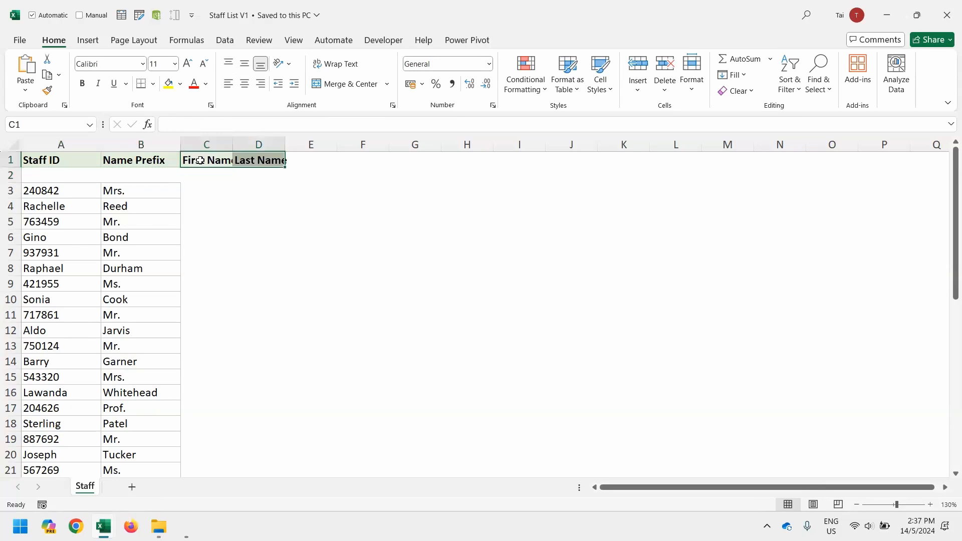
Move the first staff record's first and last name from A4:B4 to C3:D3, beside its ID and prefix
{"action": "left_click", "coordinate": [82, 202]}
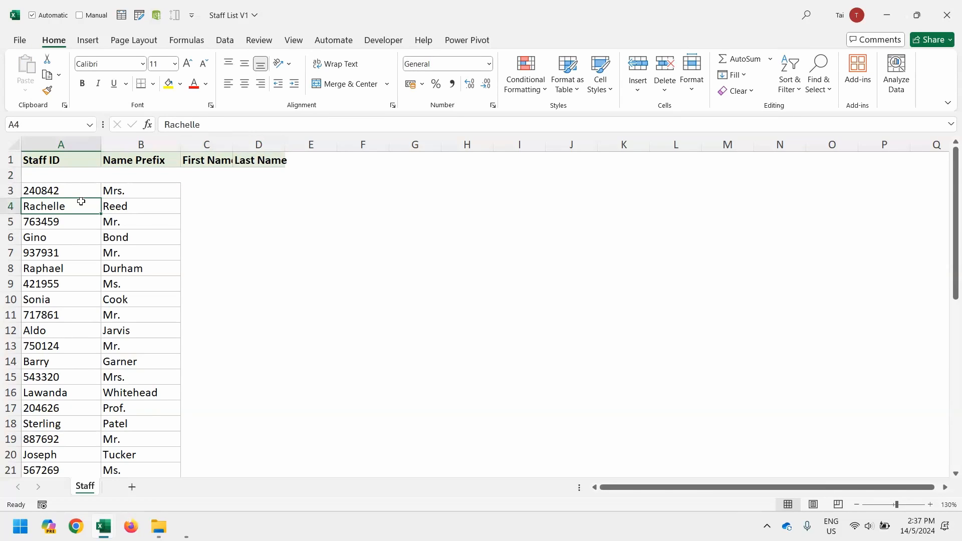
{"action": "key", "text": "shift+Right"}
{"action": "key", "text": "ctrl+x"}
{"action": "key", "text": "Up"}
{"action": "key", "text": "Right"}
{"action": "key", "text": "Right"}
{"action": "key", "text": "shift+Right"}
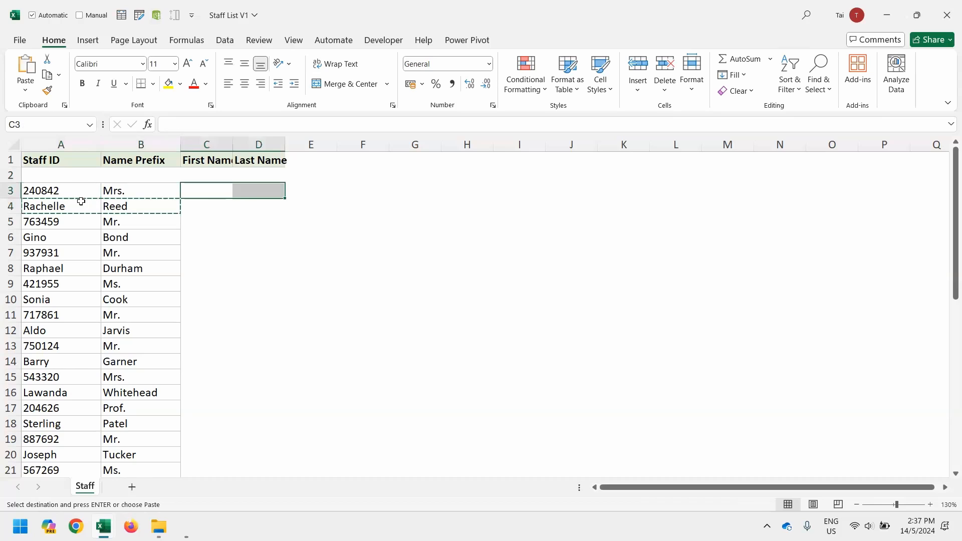
{"action": "key", "text": "ctrl+v"}
Move the second staff record's first and last name from A6:B6 to C5:D5
{"action": "left_click", "coordinate": [60, 238]}
{"action": "key", "text": "shift+Right"}
{"action": "key", "text": "ctrl+x"}
{"action": "key", "text": "Up"}
{"action": "key", "text": "Right"}
{"action": "key", "text": "Right"}
{"action": "key", "text": "shift+Right"}
{"action": "key", "text": "ctrl+v"}
Move the third staff record's first and last name from A8:B8 to C7:D7
{"action": "key", "text": "Down"}
{"action": "key", "text": "Down"}
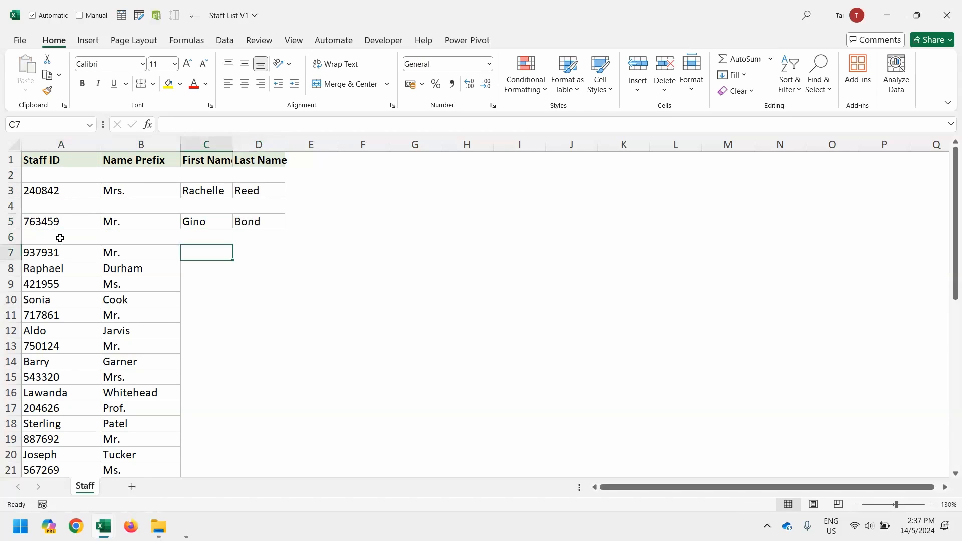
{"action": "key", "text": "Down"}
{"action": "key", "text": "Left"}
{"action": "key", "text": "Left"}
{"action": "key", "text": "shift+Right"}
{"action": "key", "text": "ctrl+x"}
{"action": "key", "text": "Up"}
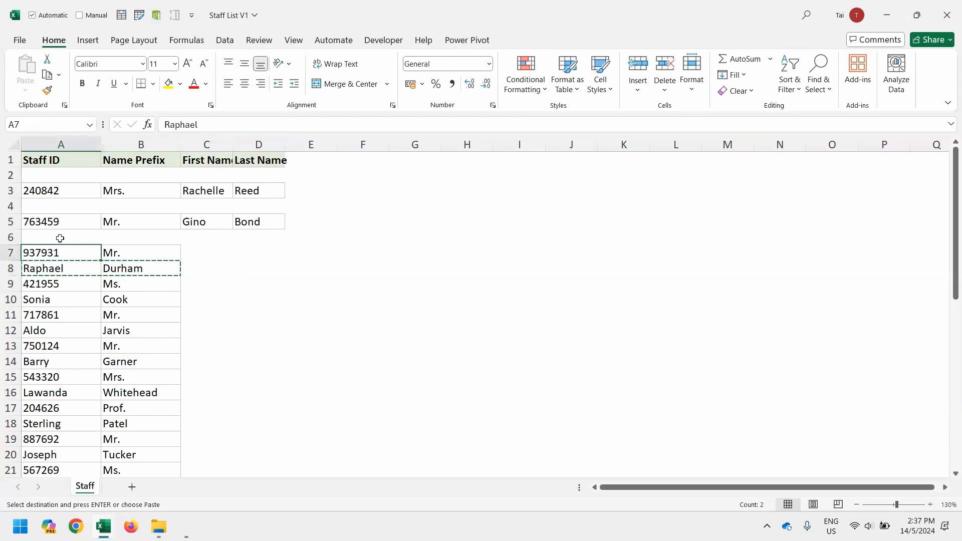
{"action": "key", "text": "Right"}
{"action": "key", "text": "Right"}
{"action": "key", "text": "ctrl+v"}
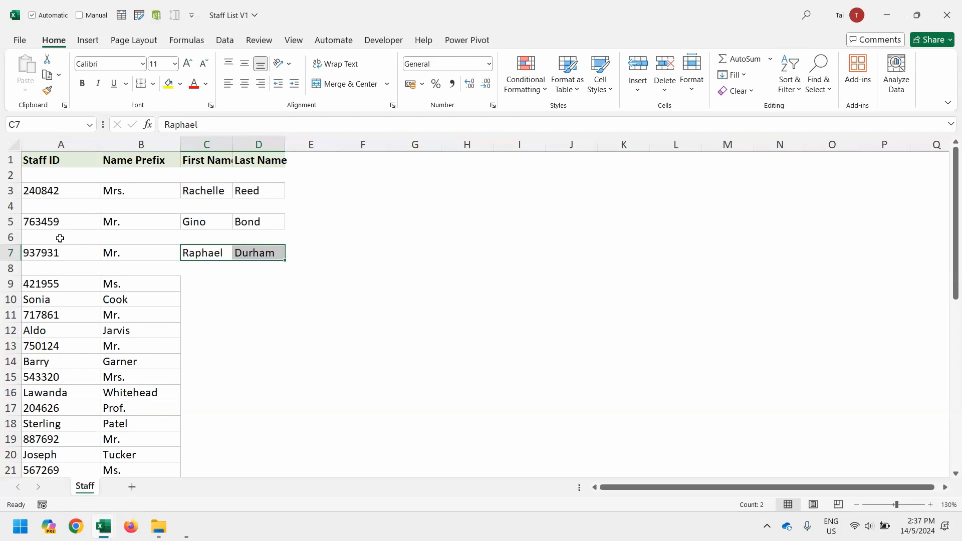
{"action": "key", "text": "Up"}
{"action": "key", "text": "Up"}
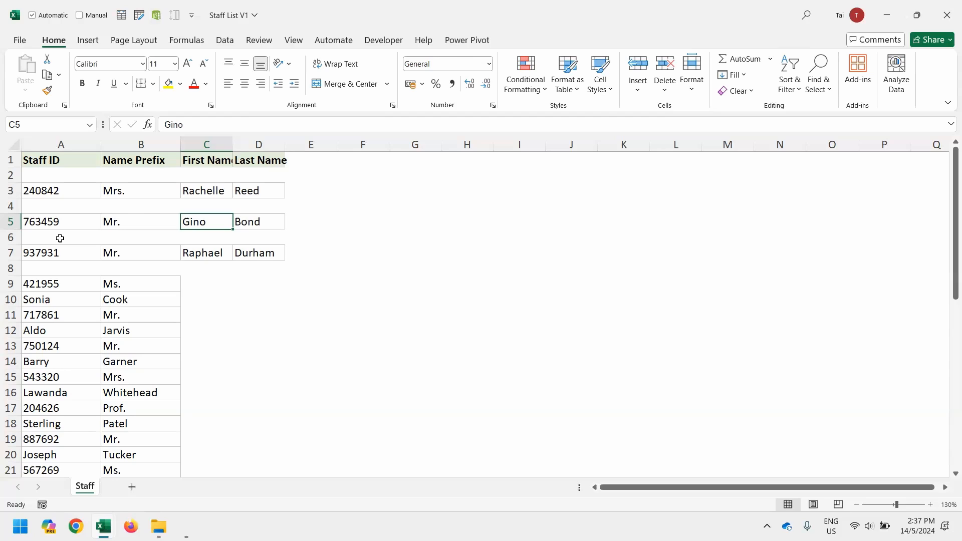
Undo all the header and name moves and return to cell A1
{"action": "key", "text": "ctrl+z"}
{"action": "key", "text": "ctrl+z"}
{"action": "key", "text": "ctrl+z"}
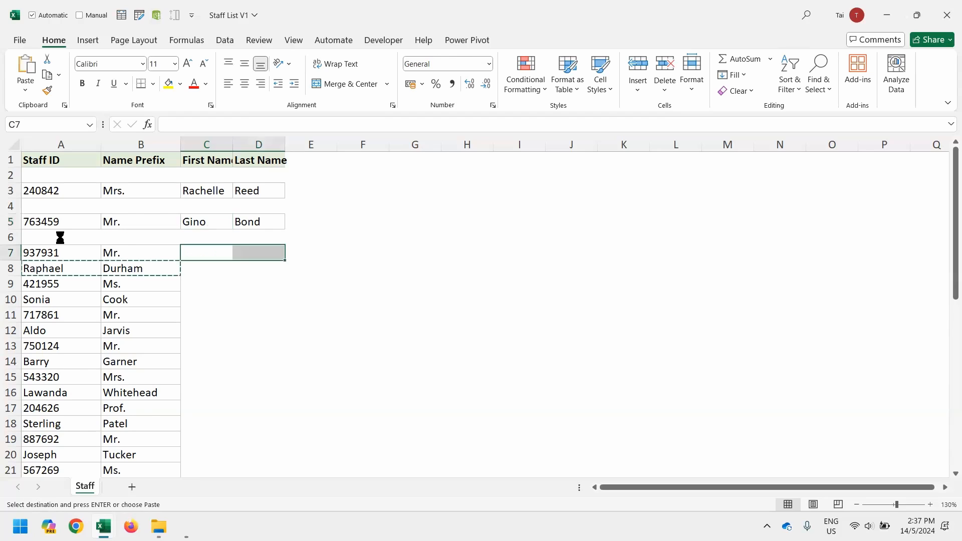
{"action": "key", "text": "ctrl+z"}
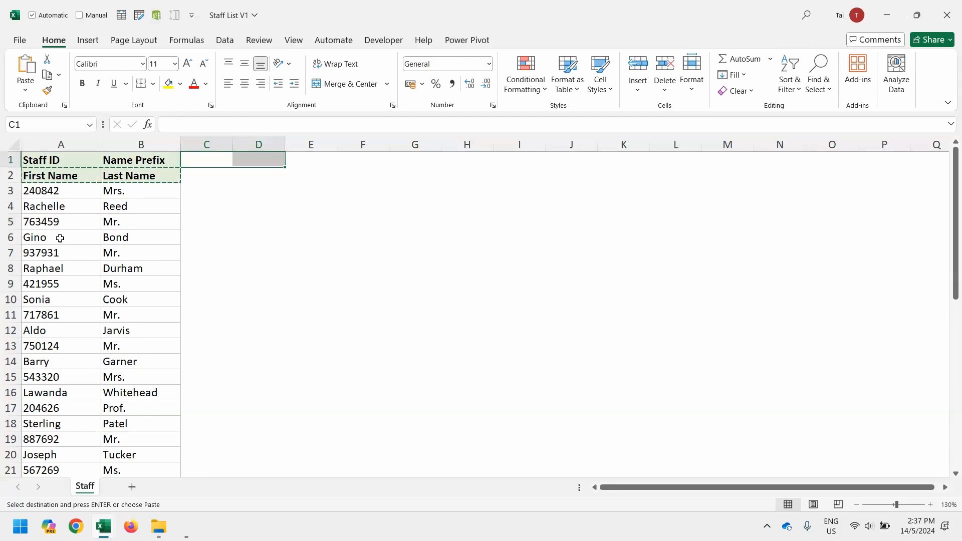
{"action": "key", "text": "ctrl+z"}
{"action": "key", "text": "Up"}
{"action": "key", "text": "Left"}
{"action": "key", "text": "Left"}
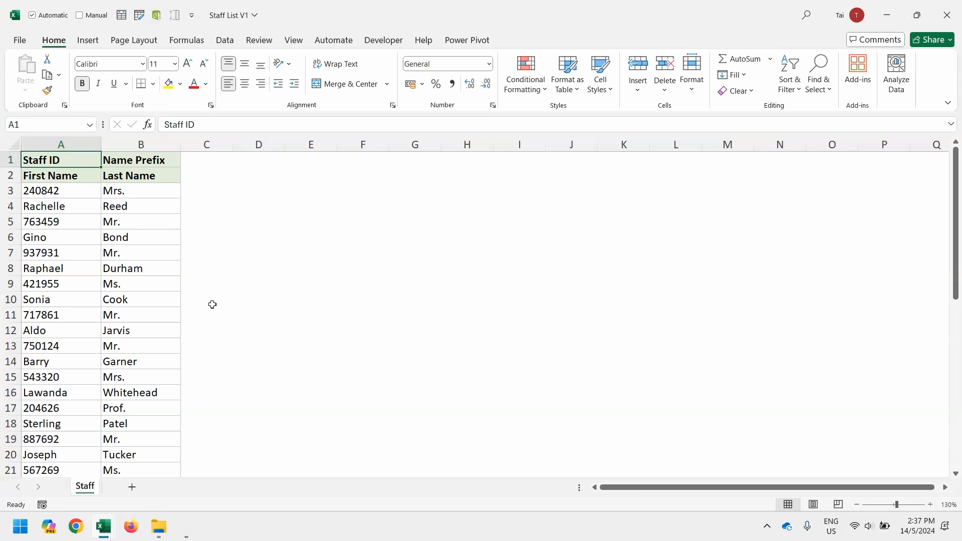
Enter =ROW() in C1 and fill it down column C beside the staff data
{"action": "left_click", "coordinate": [214, 160]}
{"action": "type", "text": "=row"}
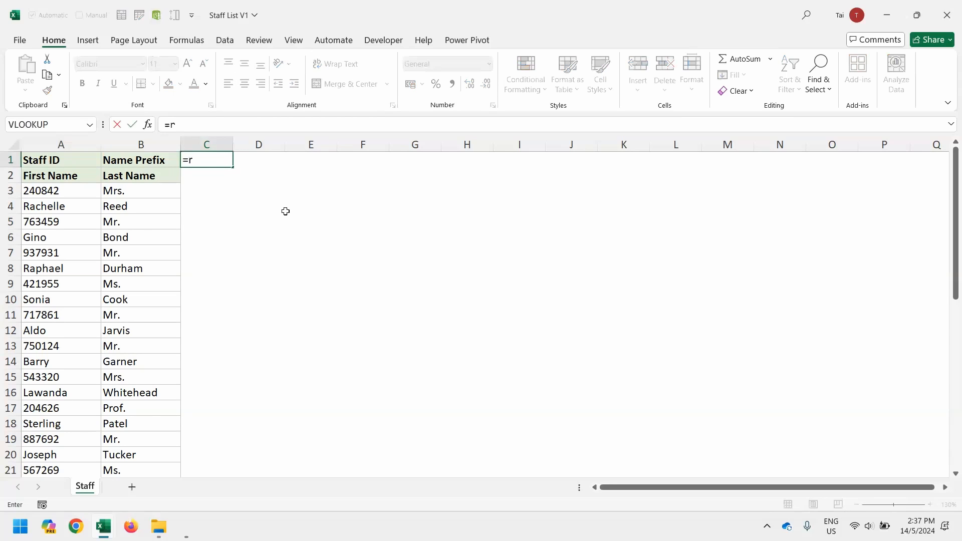
{"action": "key", "text": "Tab"}
{"action": "key", "text": "Return"}
{"action": "key", "text": "Up"}
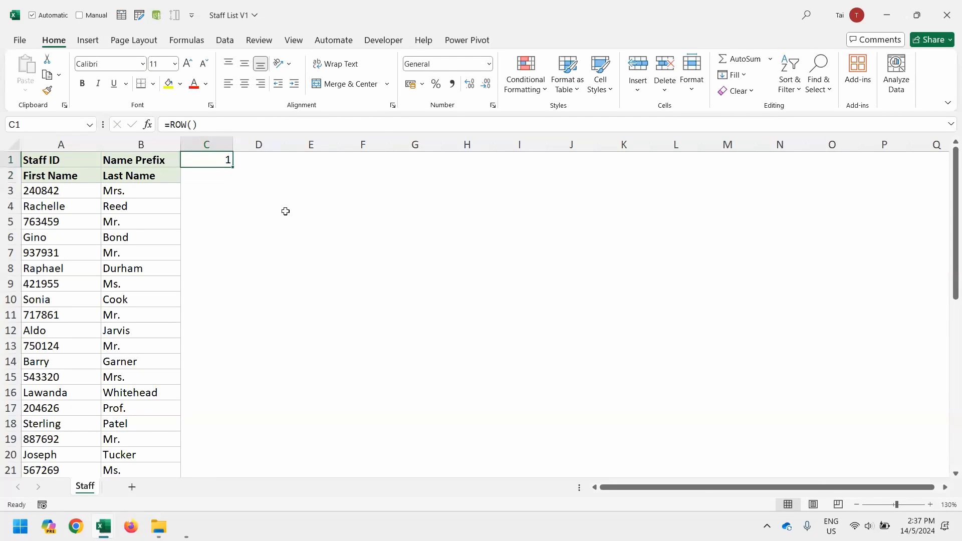
{"action": "double_click", "coordinate": [233, 167]}
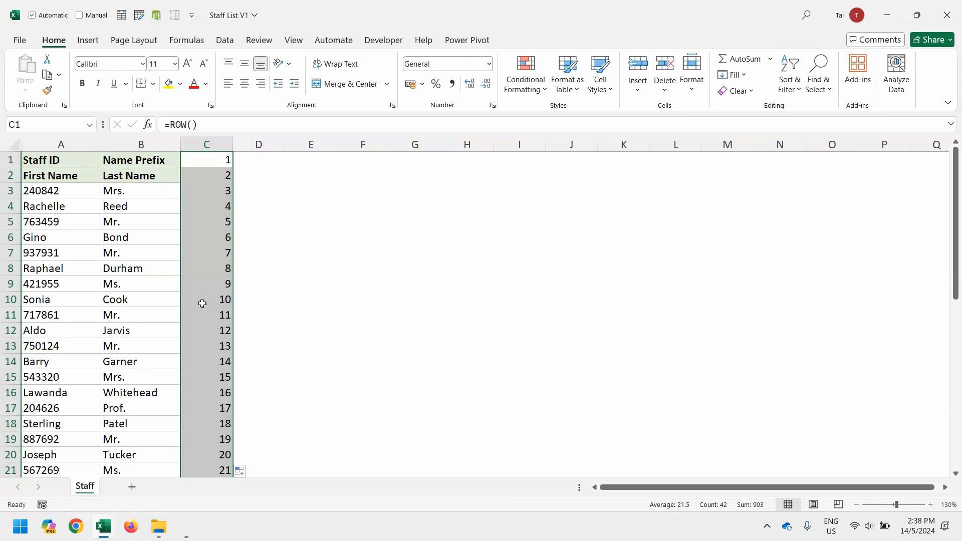
{"action": "left_click", "coordinate": [284, 286]}
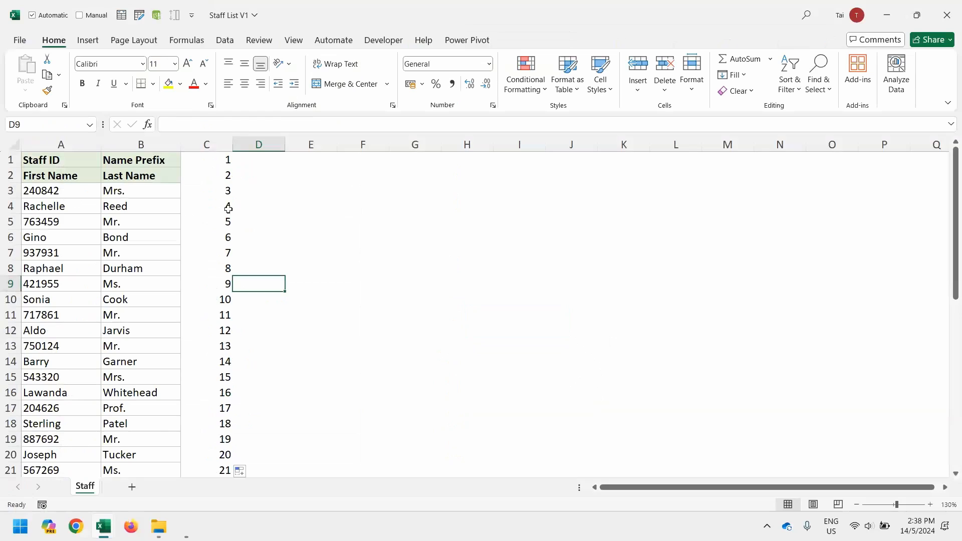
Enter =ISODD(C1) in D1 and fill it down column D for every row number
{"action": "left_click", "coordinate": [250, 166]}
{"action": "type", "text": "=s"}
{"action": "key", "text": "BackSpace"}
{"action": "type", "text": "isod"}
{"action": "key", "text": "Tab"}
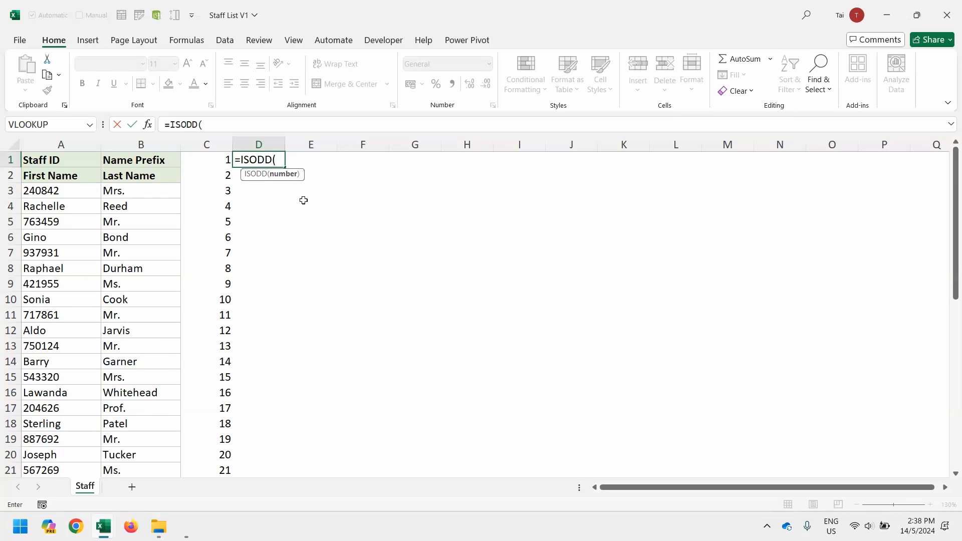
{"action": "key", "text": "Left"}
{"action": "key", "text": "ctrl+Return"}
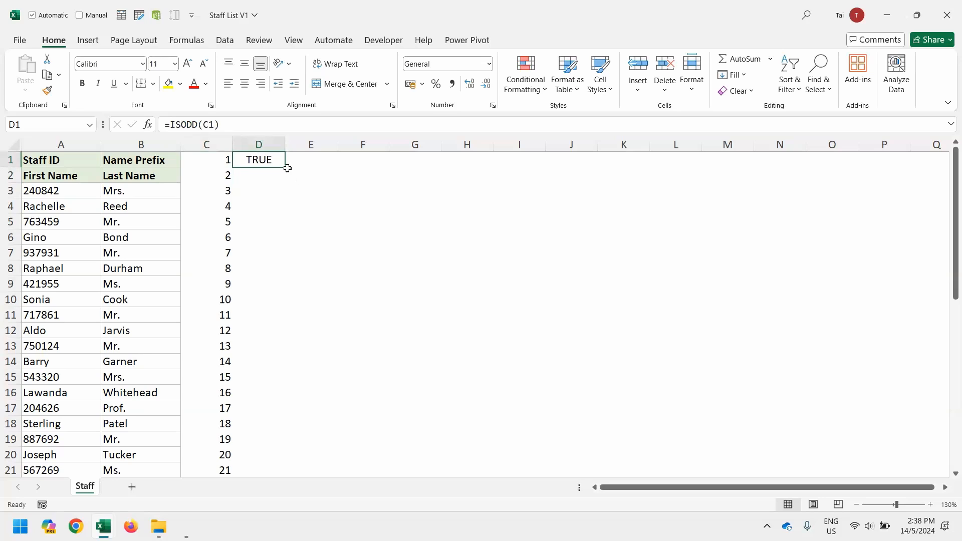
{"action": "double_click", "coordinate": [285, 167]}
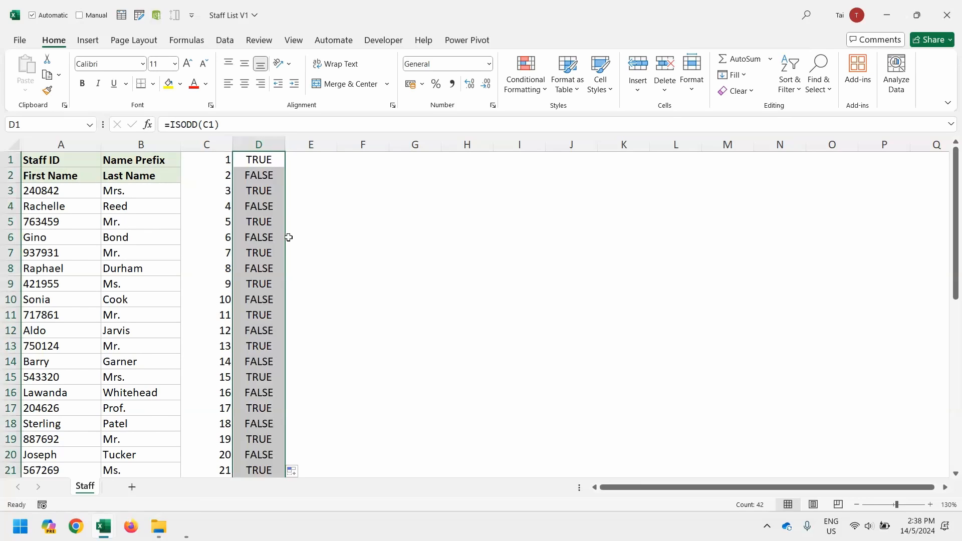
{"action": "left_click", "coordinate": [271, 175]}
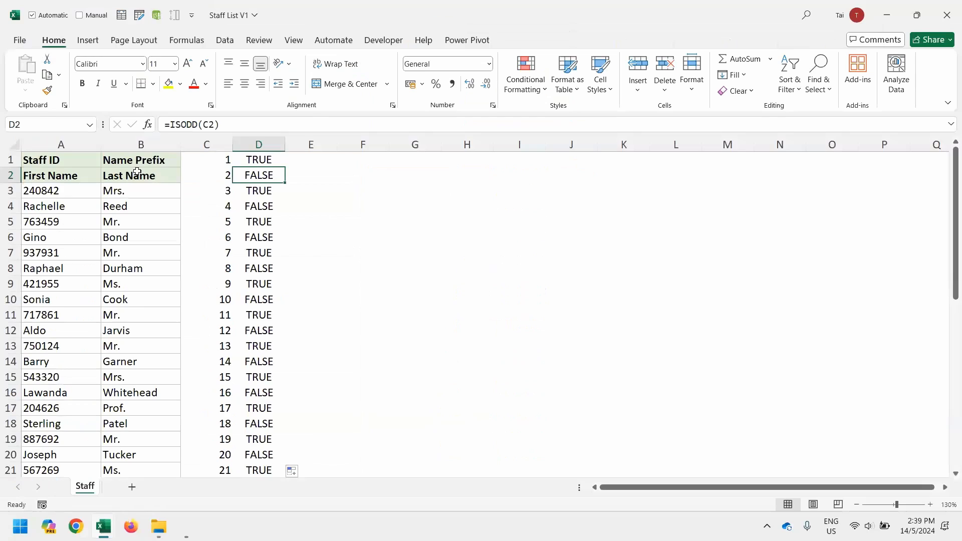
Move the First Name and Last Name headers from A2:B2 to E2:F2, keeping them on the same row
{"action": "left_click", "coordinate": [144, 101]}
{"action": "key", "text": "shift+Right"}
{"action": "key", "text": "ctrl+c"}
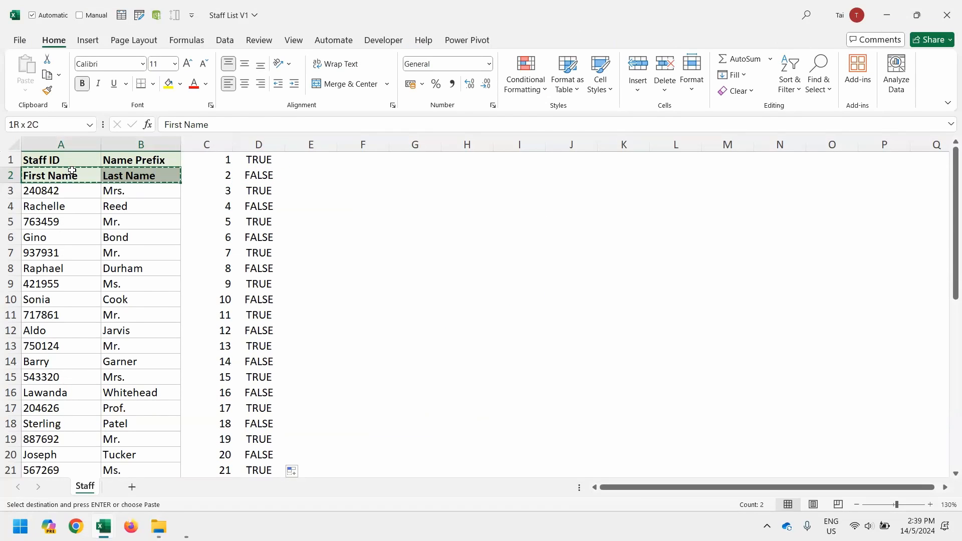
{"action": "key", "text": "Right"}
{"action": "key", "text": "Right"}
{"action": "key", "text": "Right"}
{"action": "key", "text": "Right"}
{"action": "key", "text": "Right"}
{"action": "key", "text": "Left"}
{"action": "key", "text": "ctrl+v"}
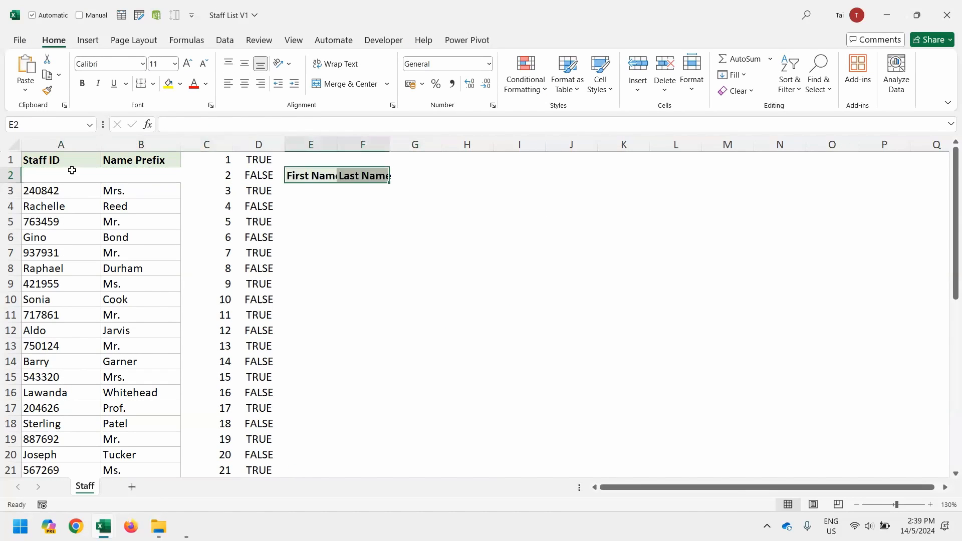
Move the first staff record's first and last name from A4:B4 to E4:F4
{"action": "left_click", "coordinate": [72, 170]}
{"action": "key", "text": "Down"}
{"action": "key", "text": "Down"}
{"action": "key", "text": "shift+Right"}
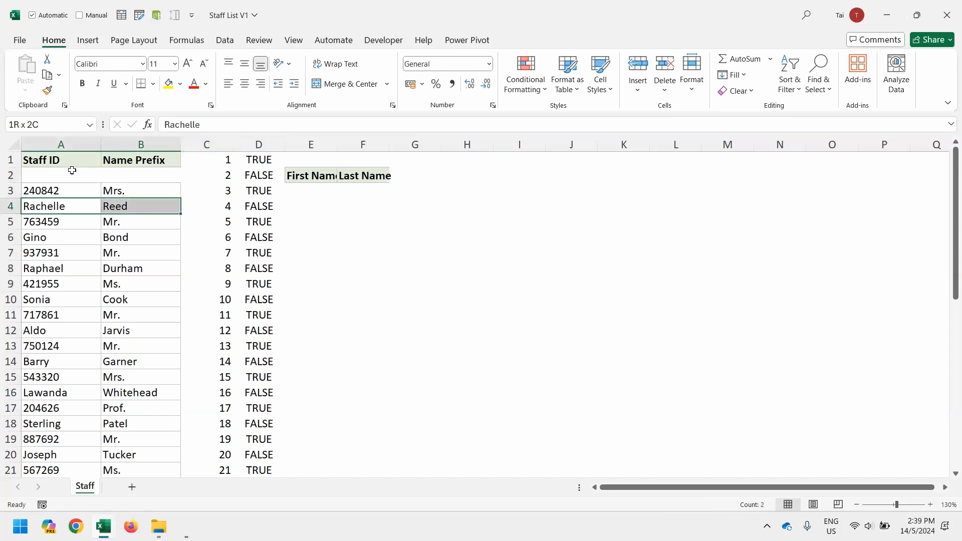
{"action": "key", "text": "ctrl+c"}
{"action": "key", "text": "Right"}
{"action": "key", "text": "Right"}
{"action": "key", "text": "Right"}
{"action": "key", "text": "Right"}
{"action": "key", "text": "ctrl+v"}
Move the second staff record's first and last name from A6:B6 to E6:F6
{"action": "key", "text": "Left"}
{"action": "key", "text": "Left"}
{"action": "key", "text": "Left"}
{"action": "key", "text": "Left"}
{"action": "key", "text": "Down"}
{"action": "key", "text": "Down"}
{"action": "key", "text": "shift+Right"}
{"action": "key", "text": "shift+Right"}
{"action": "key", "text": "shift+Left"}
{"action": "key", "text": "ctrl+x"}
{"action": "key", "text": "Right"}
{"action": "key", "text": "Right"}
{"action": "key", "text": "Right"}
{"action": "key", "text": "Right"}
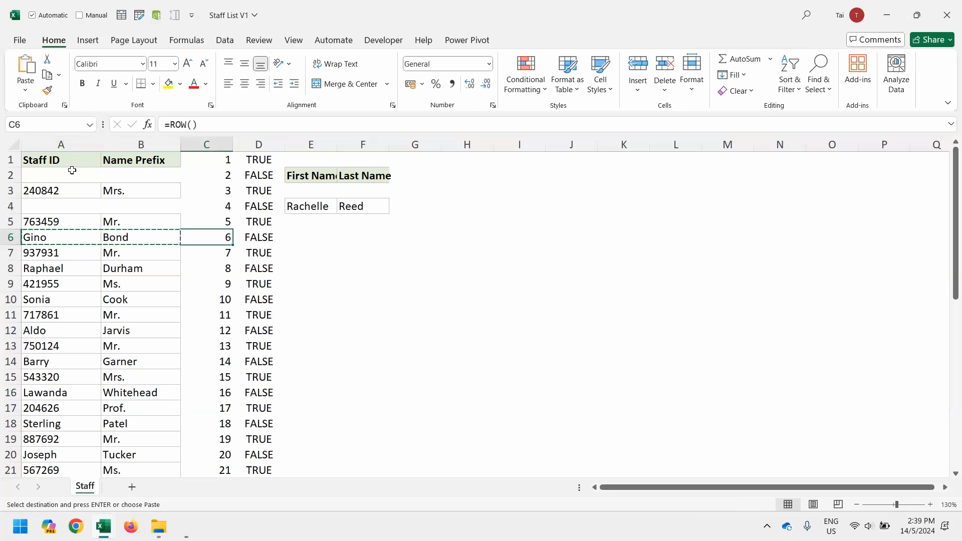
{"action": "key", "text": "ctrl+v"}
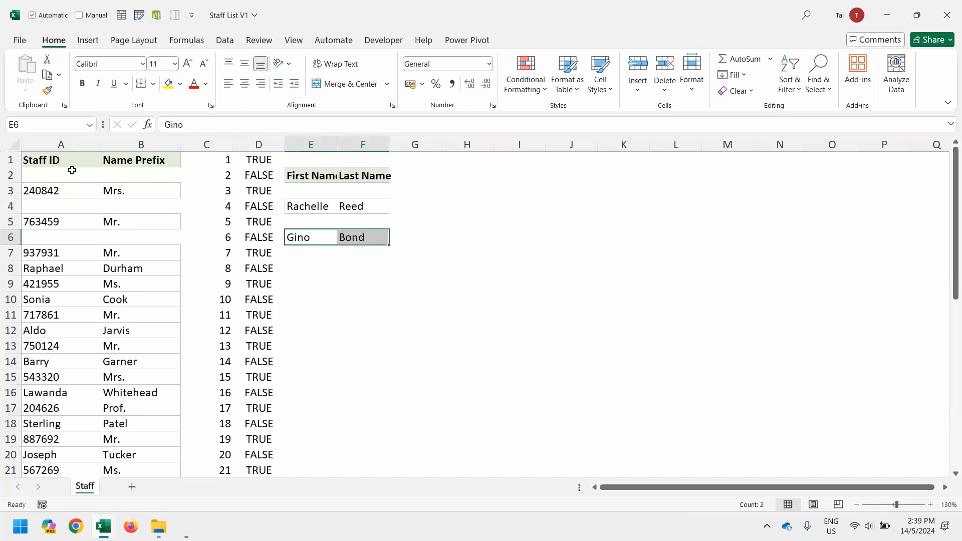
Select row 1 and close the Staff List V1 workbook without saving the changes
{"action": "left_click", "coordinate": [12, 160]}
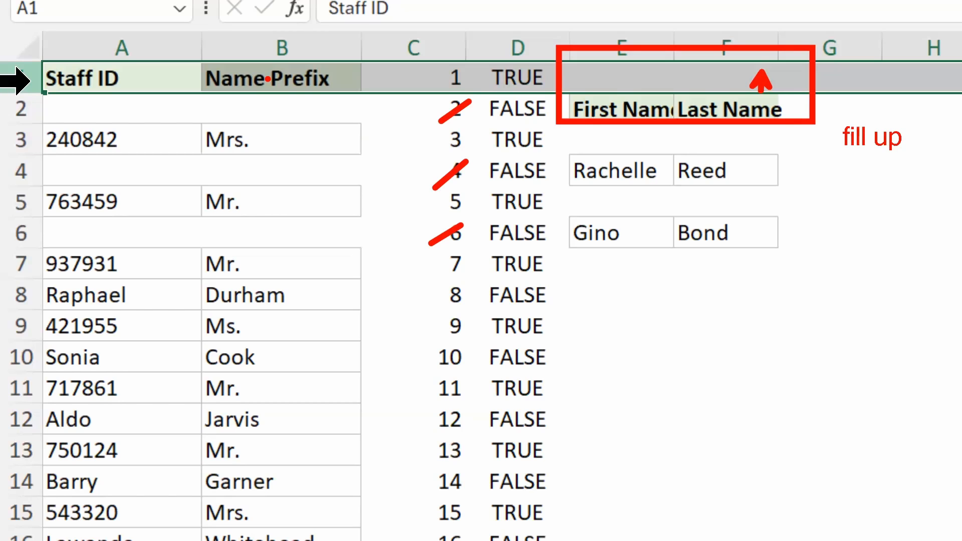
{"action": "key", "text": "Escape"}
{"action": "key", "text": "alt+F4"}
{"action": "key", "text": "n"}
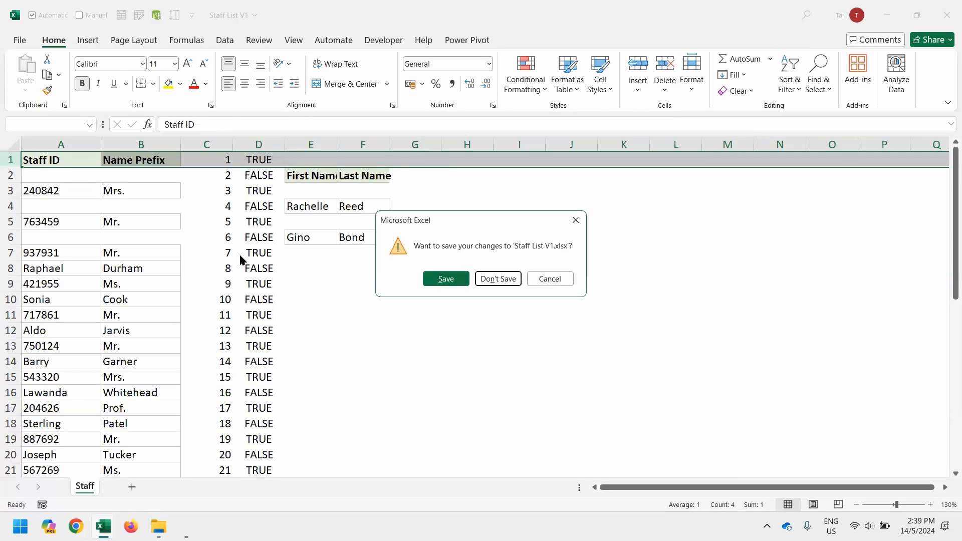
Switch from the One Record Multiple Rows folder window to the Book3 workbook and select cell F9
{"action": "key", "text": "alt+Tab"}
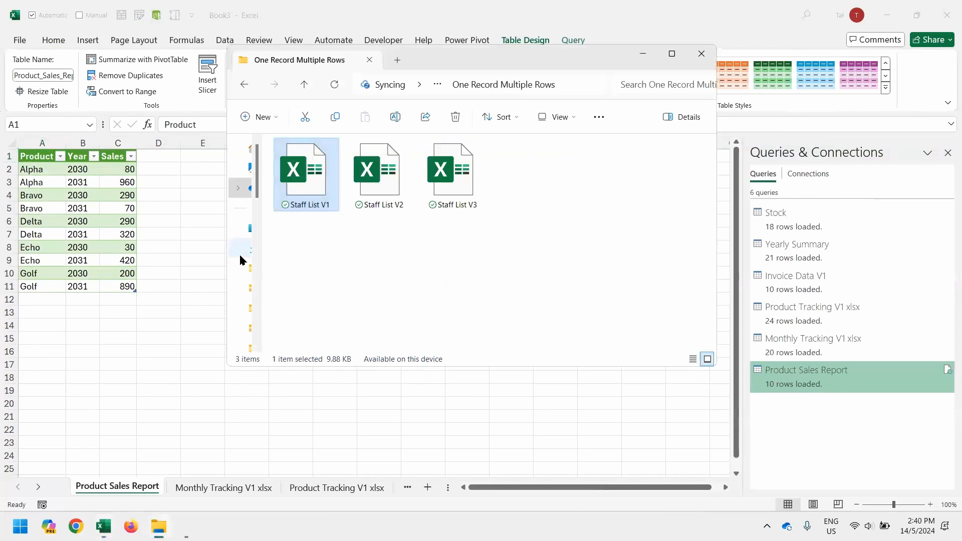
{"action": "key", "text": "alt+d"}
{"action": "key", "text": "alt+Tab"}
{"action": "left_click", "coordinate": [241, 258]}
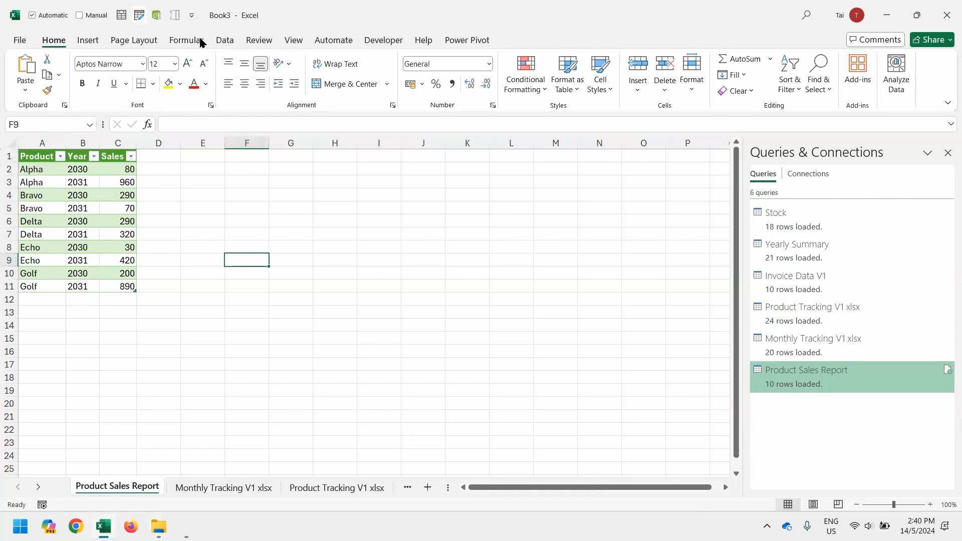
Import the Staff sheet from the Staff List V1 Excel workbook and open it for transformation in Power Query Editor
{"action": "left_click", "coordinate": [216, 41]}
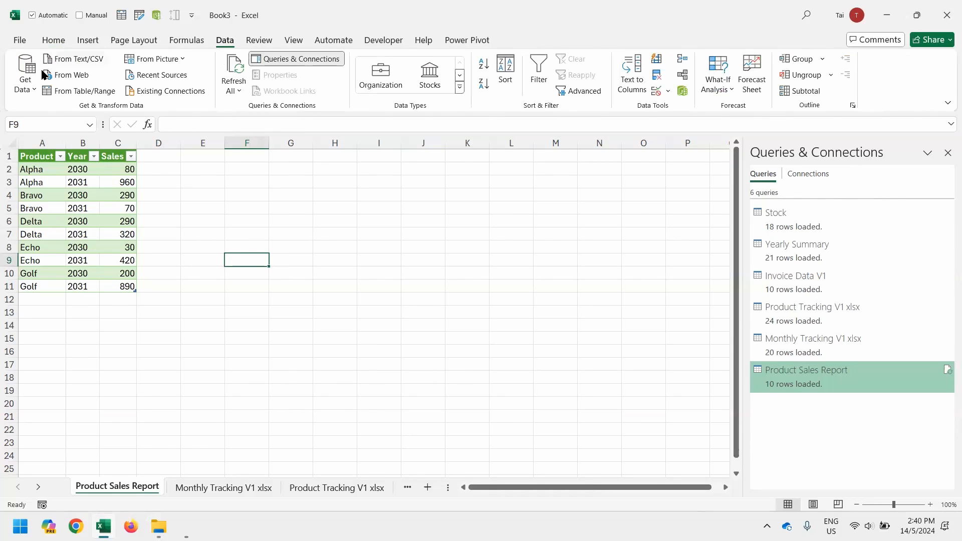
{"action": "left_click", "coordinate": [30, 84]}
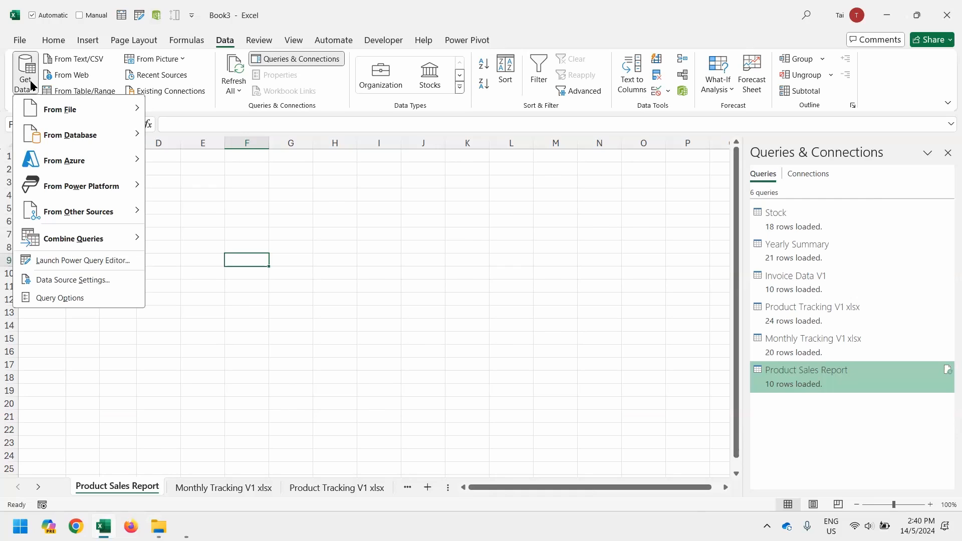
{"action": "mouse_move", "coordinate": [61, 112]}
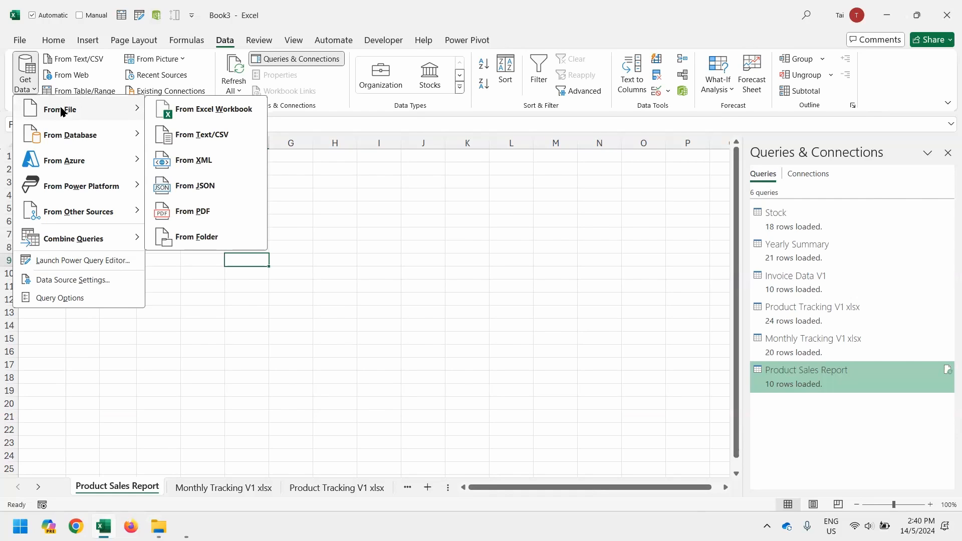
{"action": "left_click", "coordinate": [192, 114]}
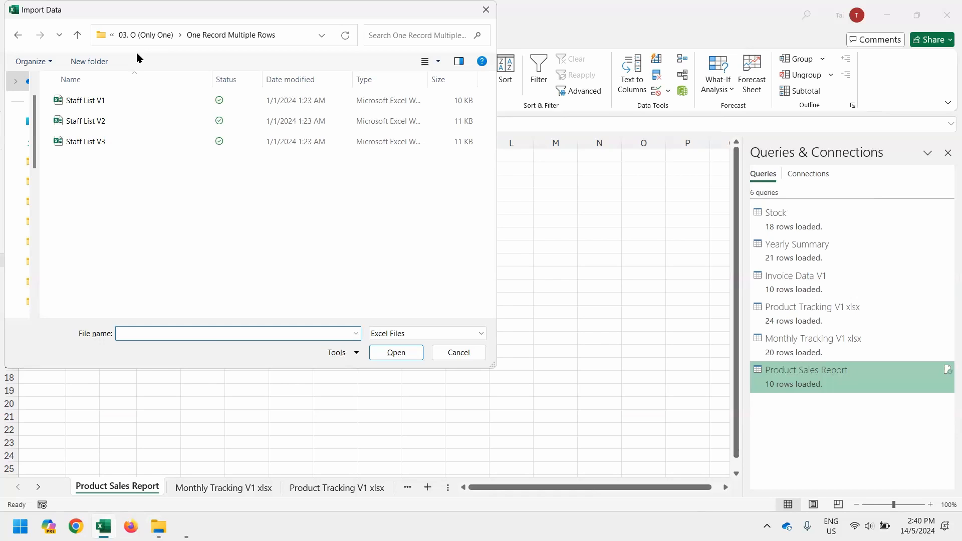
{"action": "left_click", "coordinate": [106, 100]}
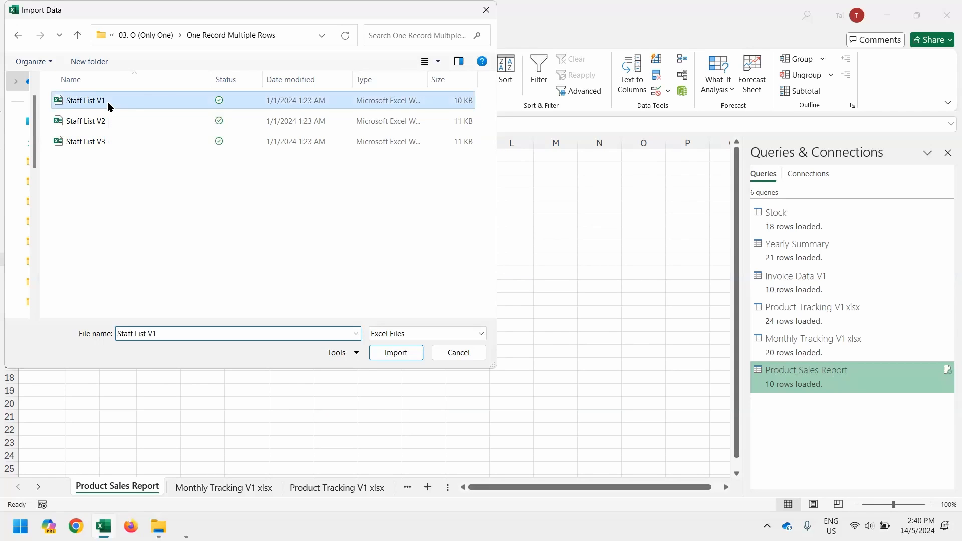
{"action": "double_click", "coordinate": [107, 101]}
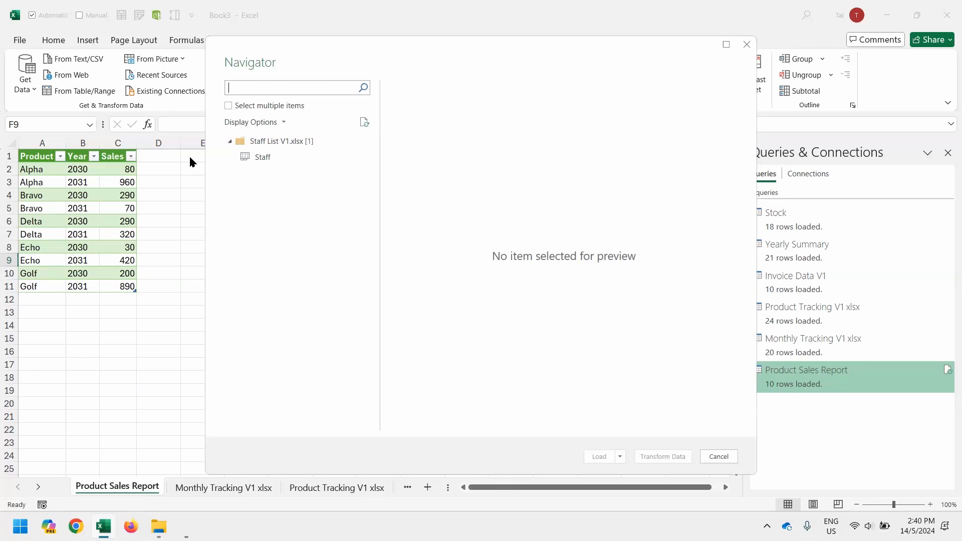
{"action": "left_click", "coordinate": [254, 155]}
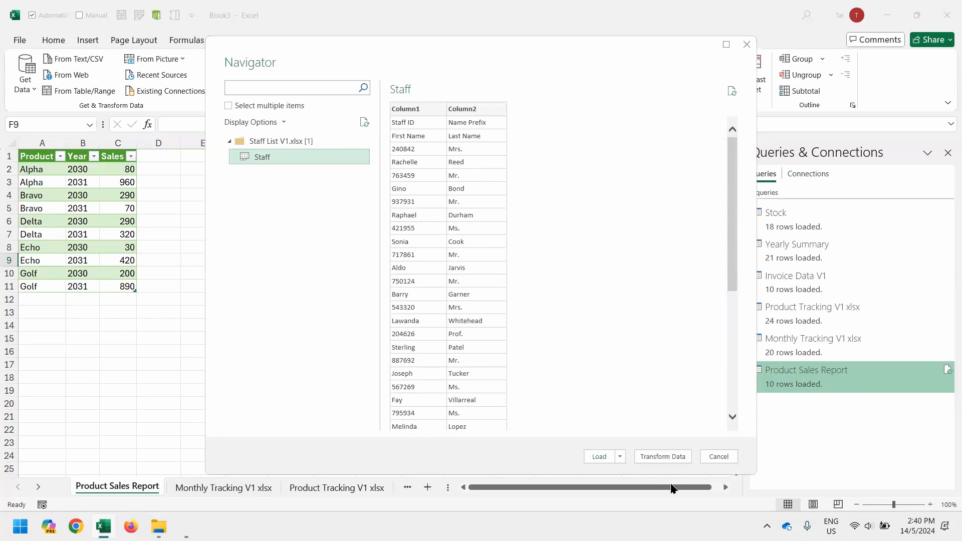
{"action": "left_click", "coordinate": [667, 455]}
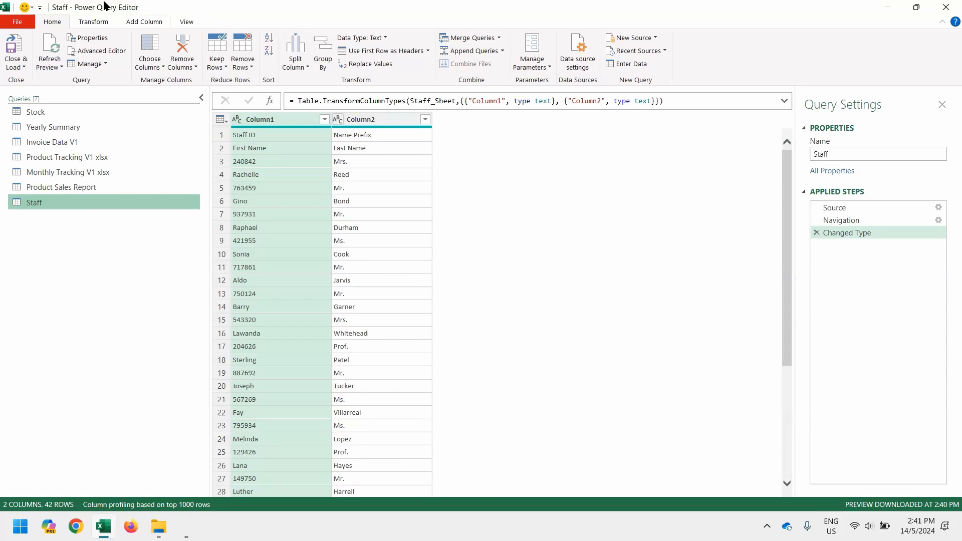
Add an index column starting from 1 to the Staff query
{"action": "left_click", "coordinate": [144, 23]}
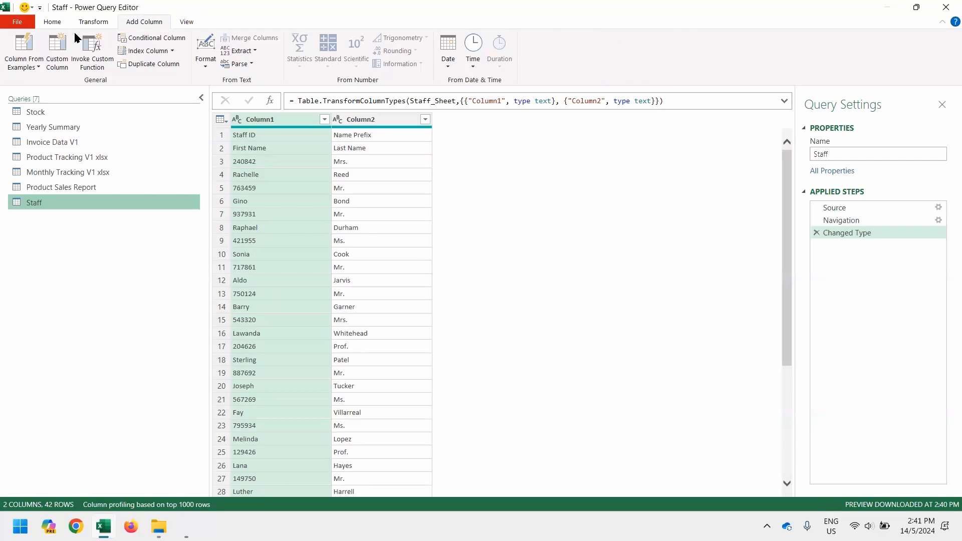
{"action": "left_click", "coordinate": [172, 50]}
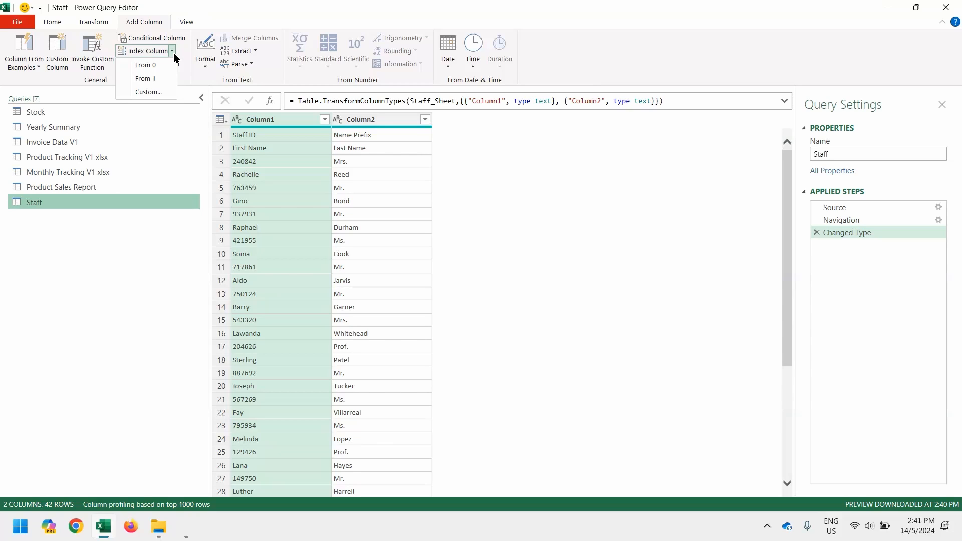
{"action": "left_click", "coordinate": [160, 79]}
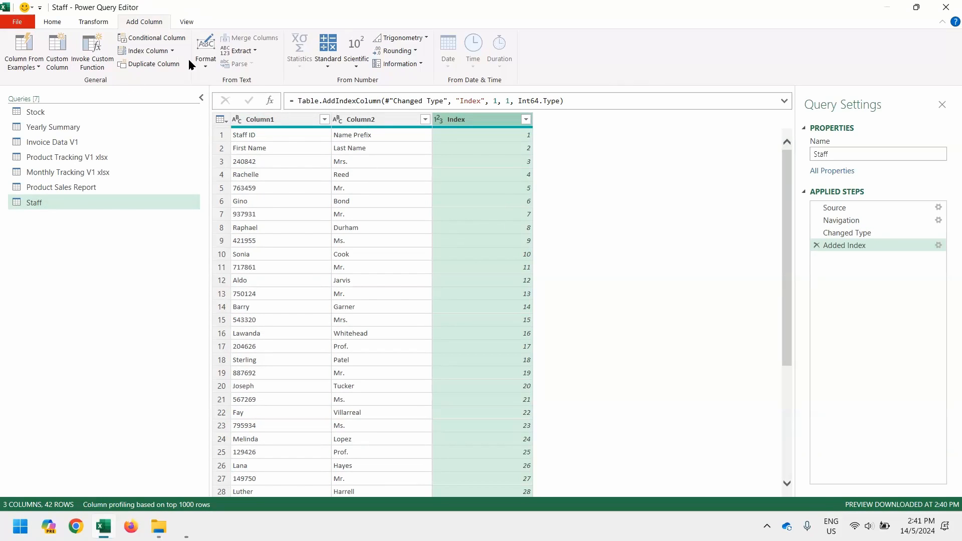
{"action": "left_click", "coordinate": [400, 64]}
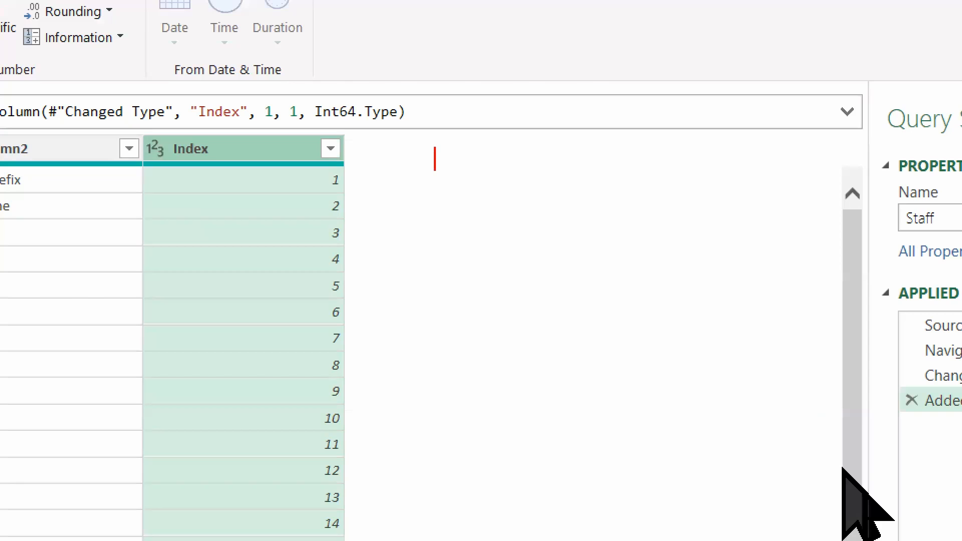
{"action": "type", "text": "odd"}
{"action": "key", "text": "Return"}
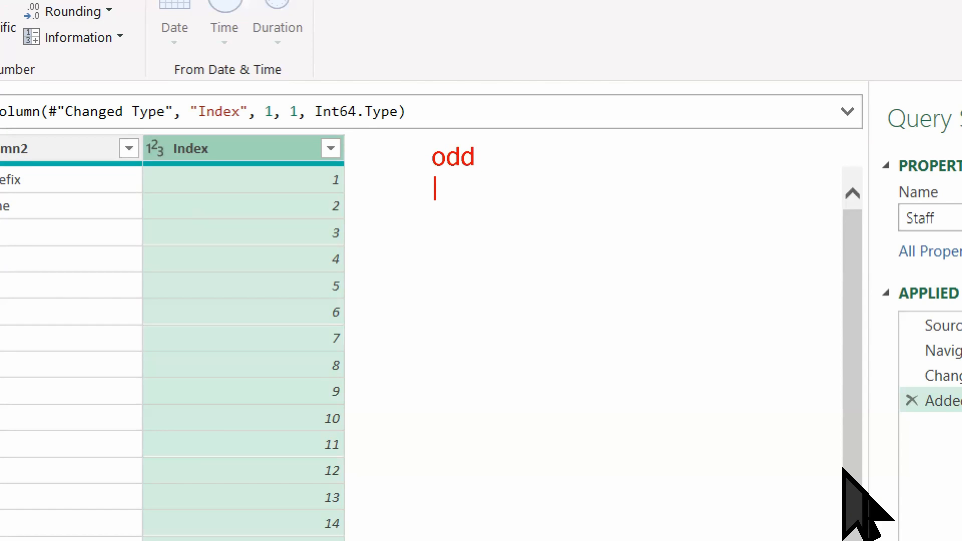
{"action": "type", "text": "1,3,5"}
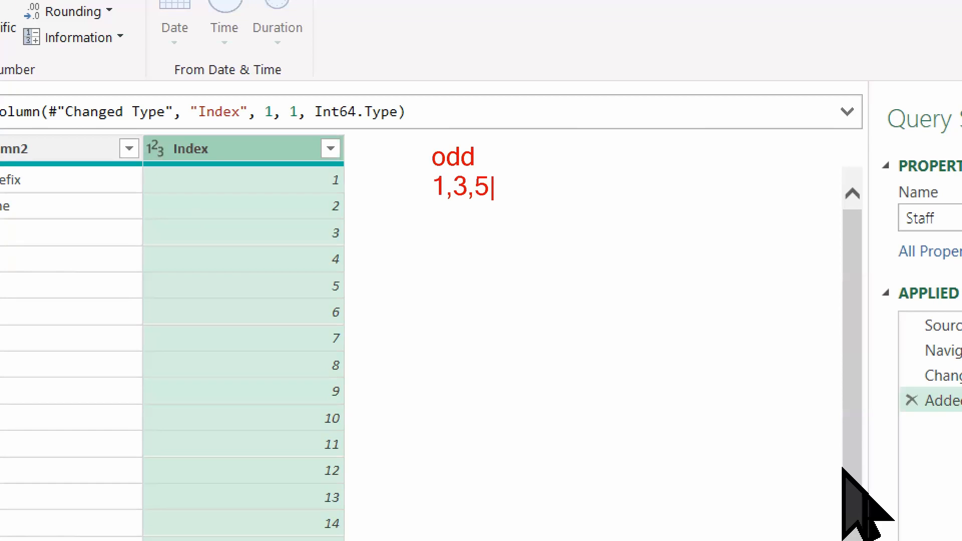
{"action": "type", "text": ",7,"}
{"action": "type", "text": "9,11"}
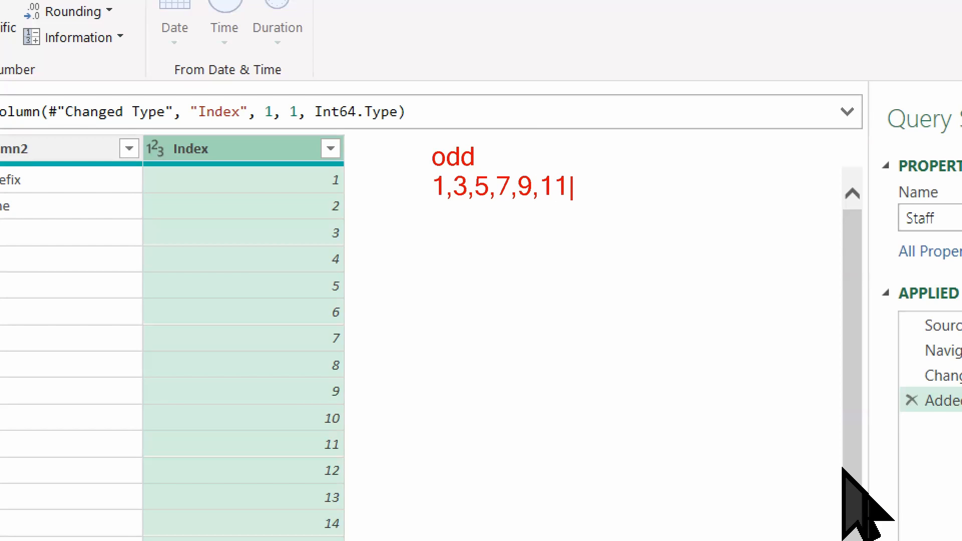
{"action": "key", "text": "Escape"}
{"action": "type", "text": "teven"}
{"action": "key", "text": "Return"}
{"action": "type", "text": "2,"}
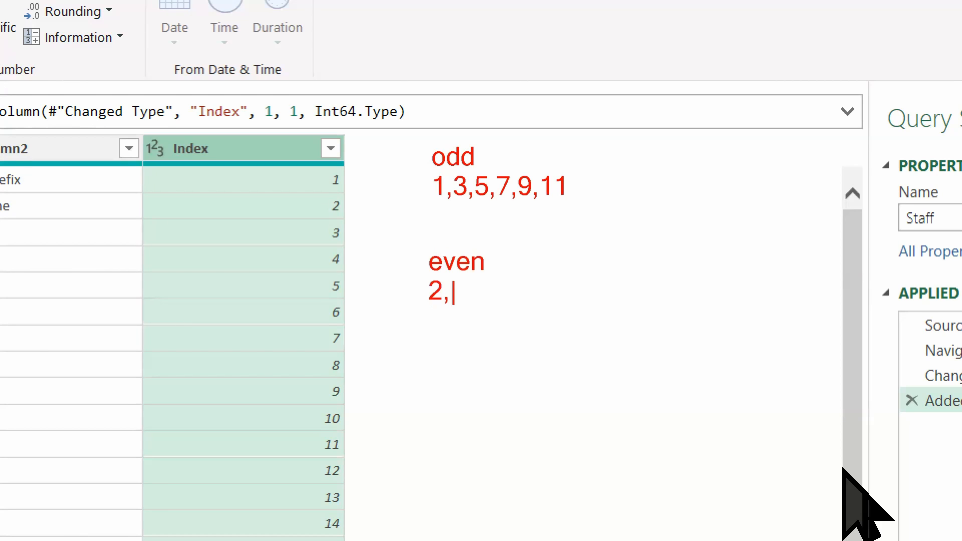
{"action": "type", "text": " 4, 6, 8"}
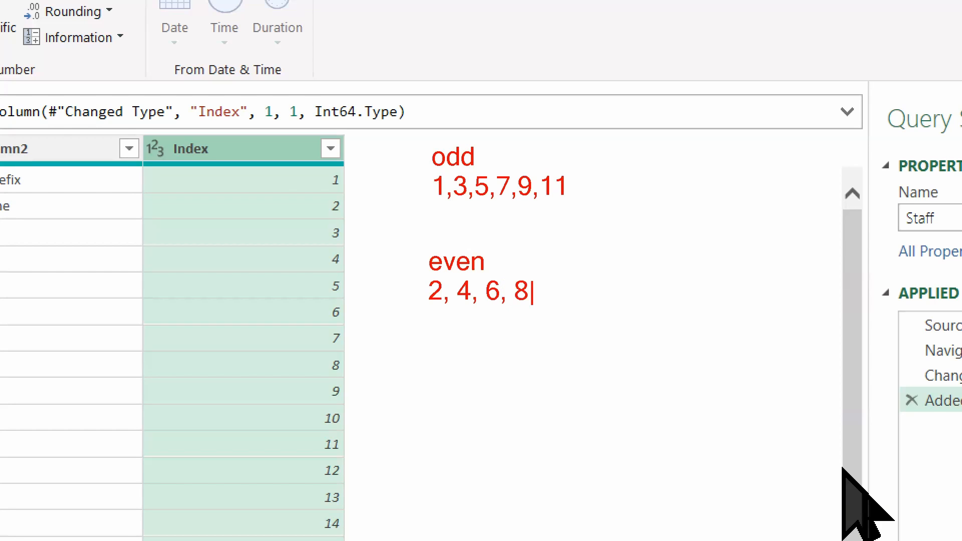
{"action": "key", "text": "Escape"}
{"action": "key", "text": "Escape"}
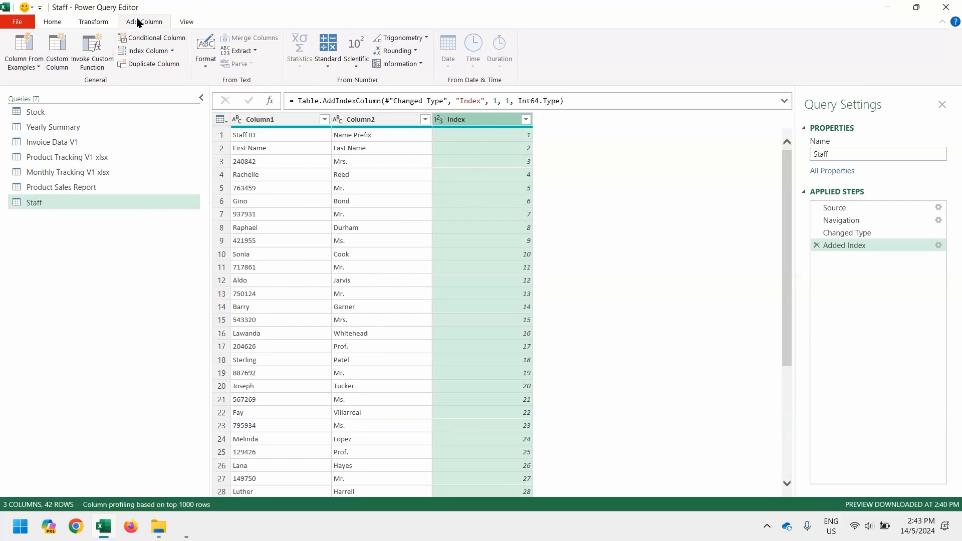
Add an Is Even column based on the Index column and select its value in row 2
{"action": "left_click", "coordinate": [396, 66]}
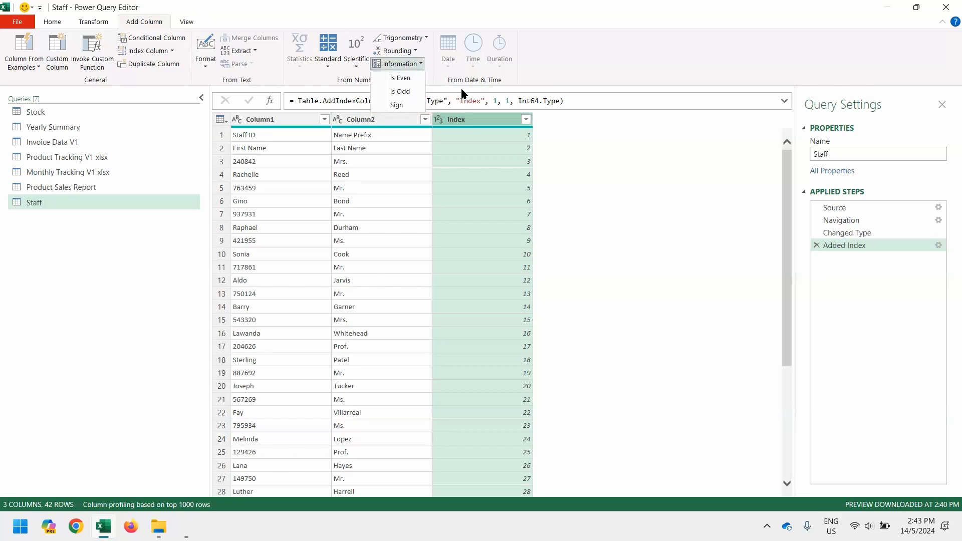
{"action": "left_click", "coordinate": [414, 82]}
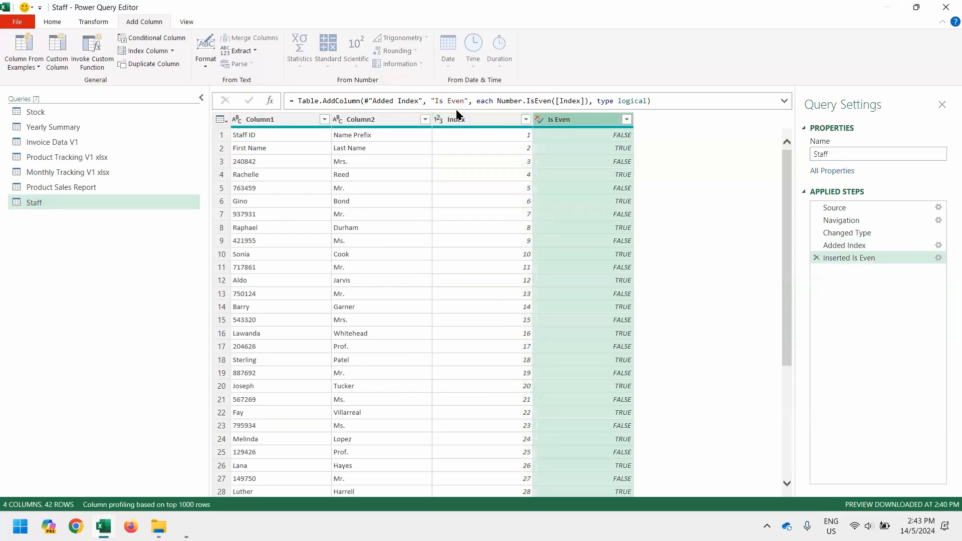
{"action": "left_click", "coordinate": [599, 149]}
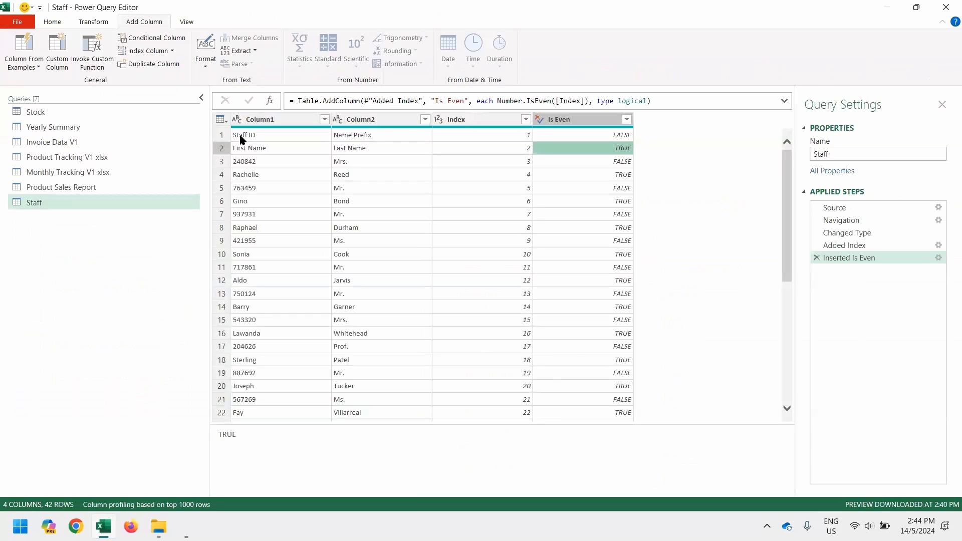
Start a conditional column named First Name with the condition that Is Even equals true
{"action": "left_click", "coordinate": [164, 43]}
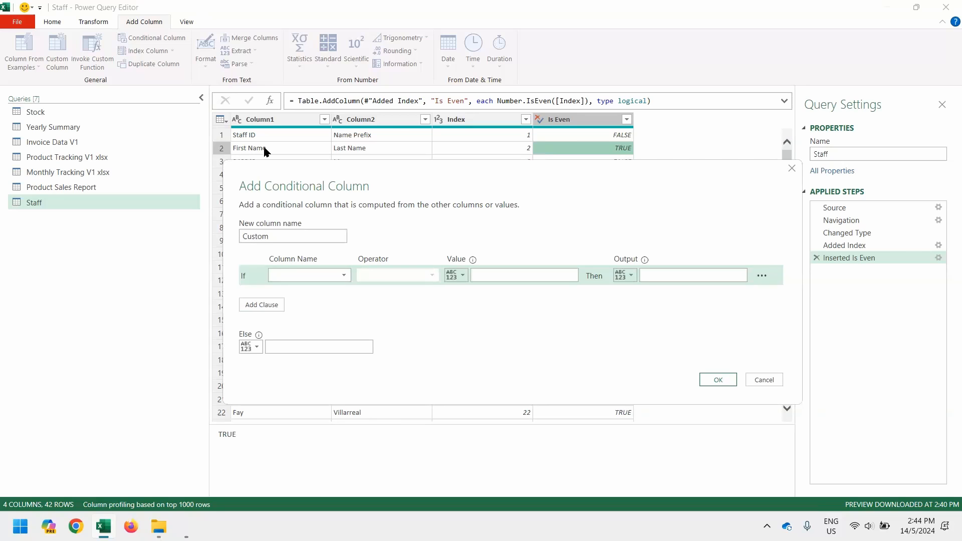
{"action": "double_click", "coordinate": [279, 237]}
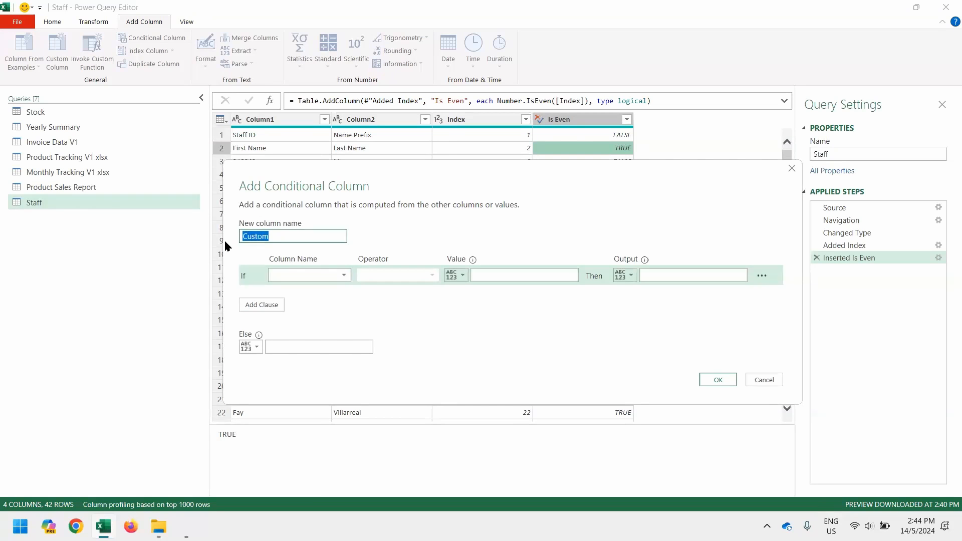
{"action": "type", "text": "First Name"}
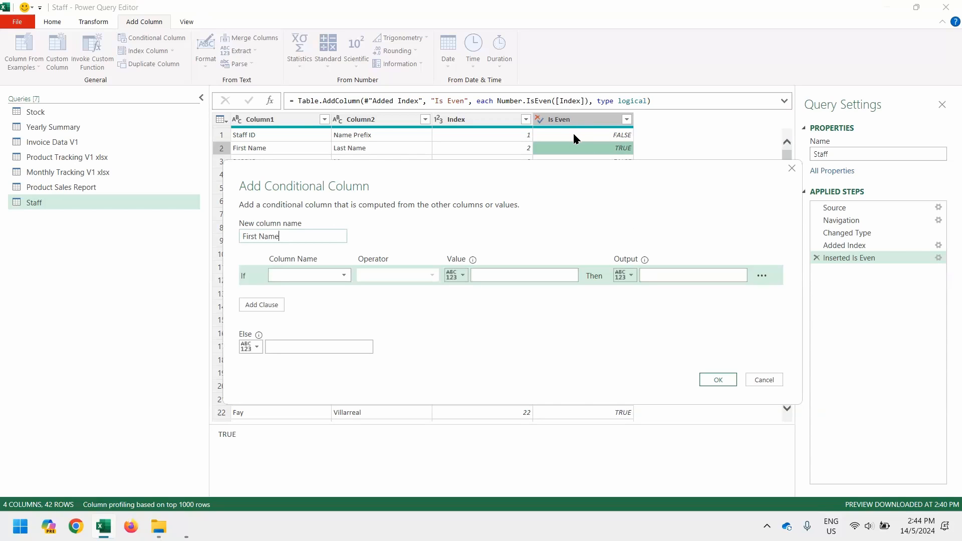
{"action": "left_click", "coordinate": [326, 275]}
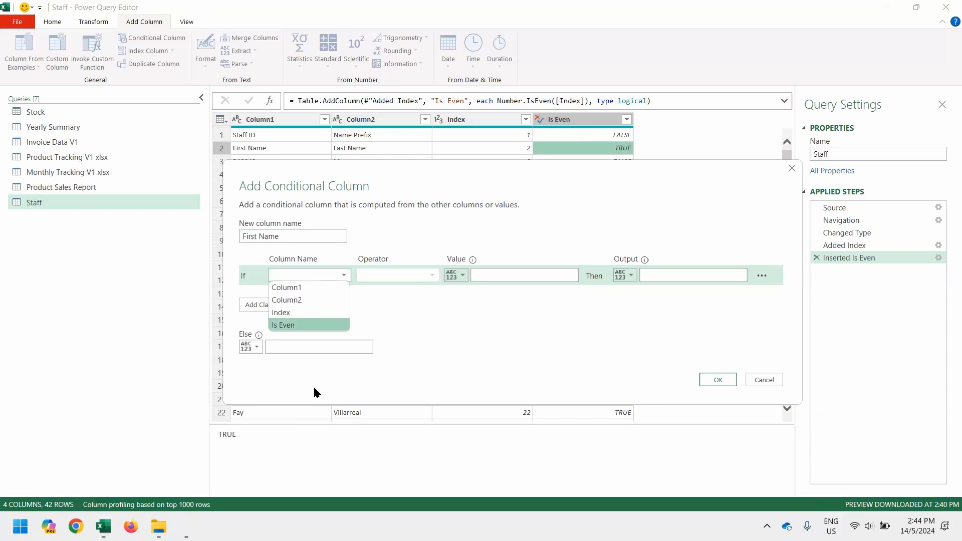
{"action": "left_click", "coordinate": [315, 324]}
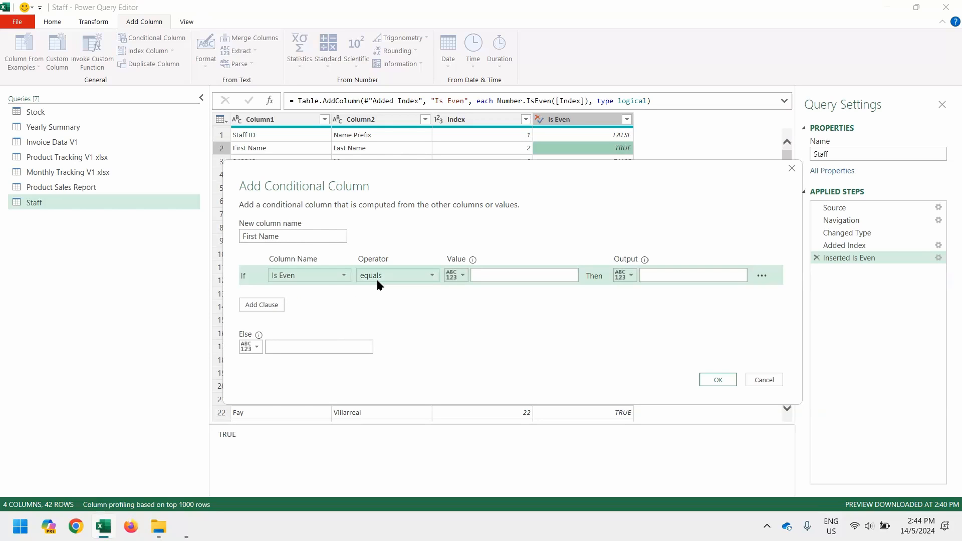
{"action": "left_click", "coordinate": [485, 278]}
{"action": "type", "text": "true"}
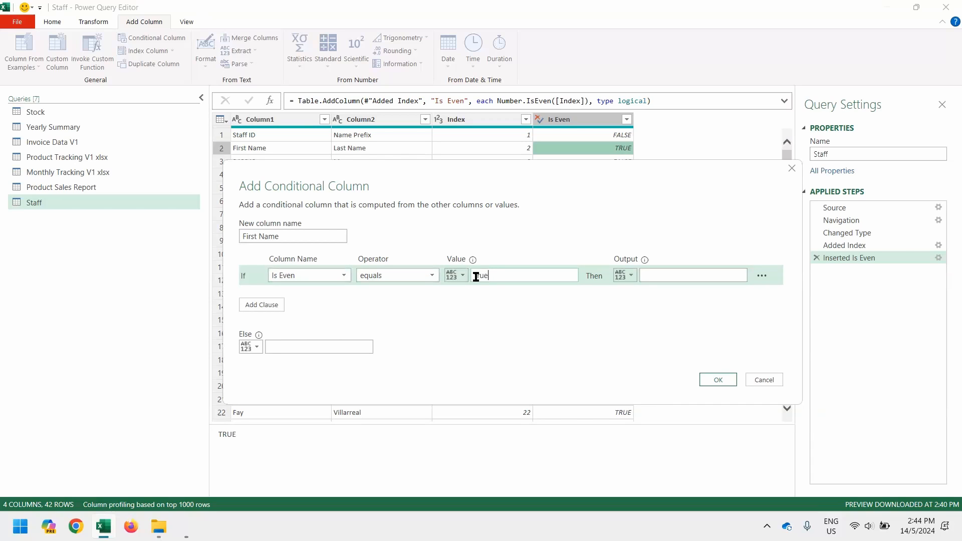
{"action": "left_click", "coordinate": [458, 274]}
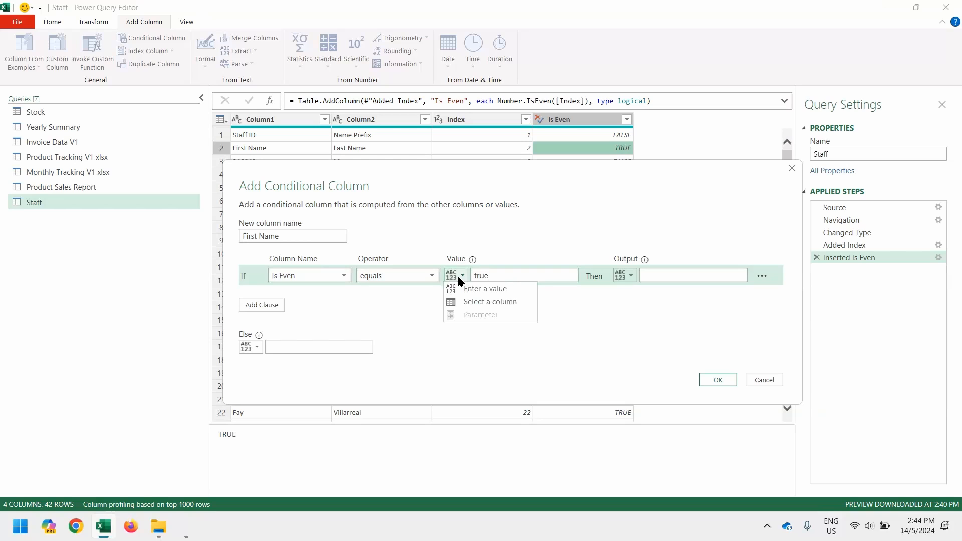
{"action": "left_click", "coordinate": [513, 275]}
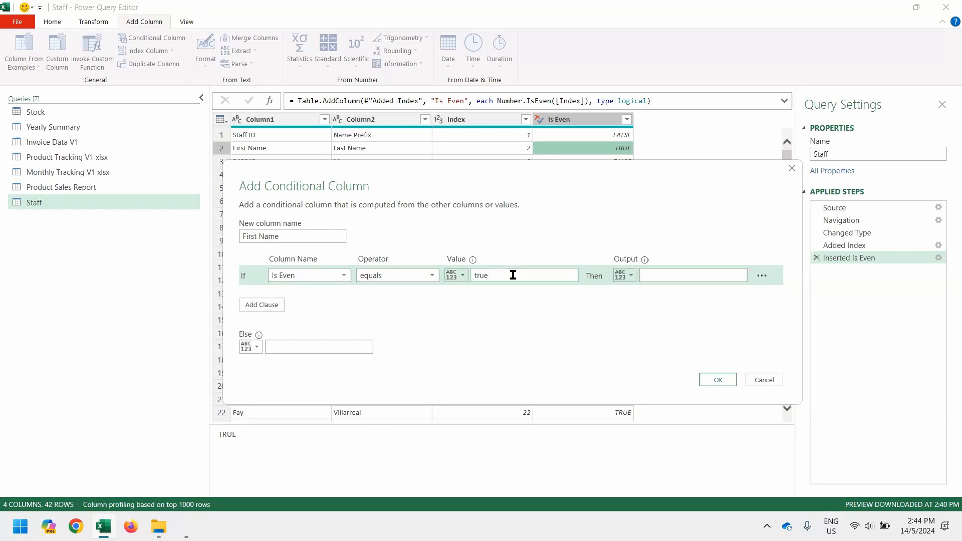
Set the First Name condition's output to the values of Column1 and create the conditional column
{"action": "left_click", "coordinate": [704, 275]}
{"action": "left_click", "coordinate": [629, 275]}
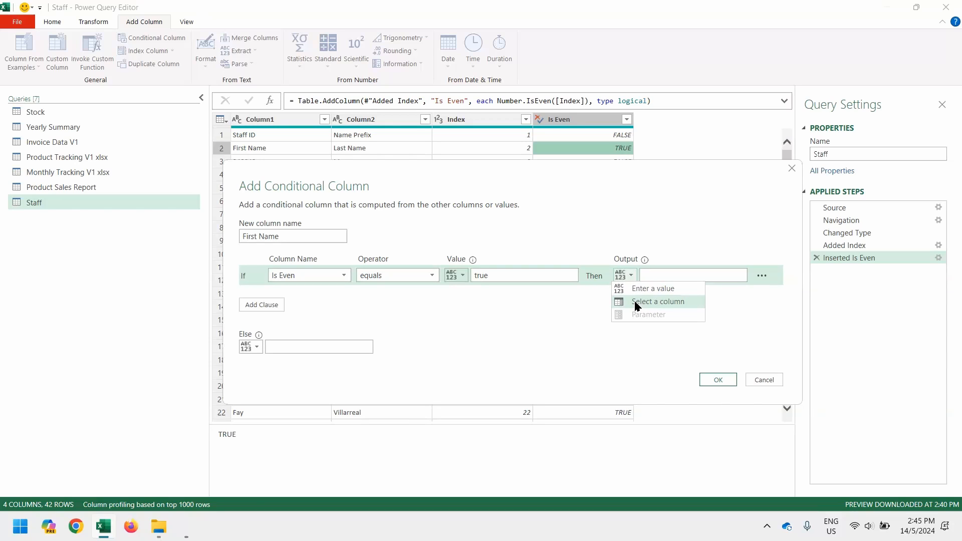
{"action": "left_click", "coordinate": [636, 302]}
{"action": "left_click", "coordinate": [675, 276]}
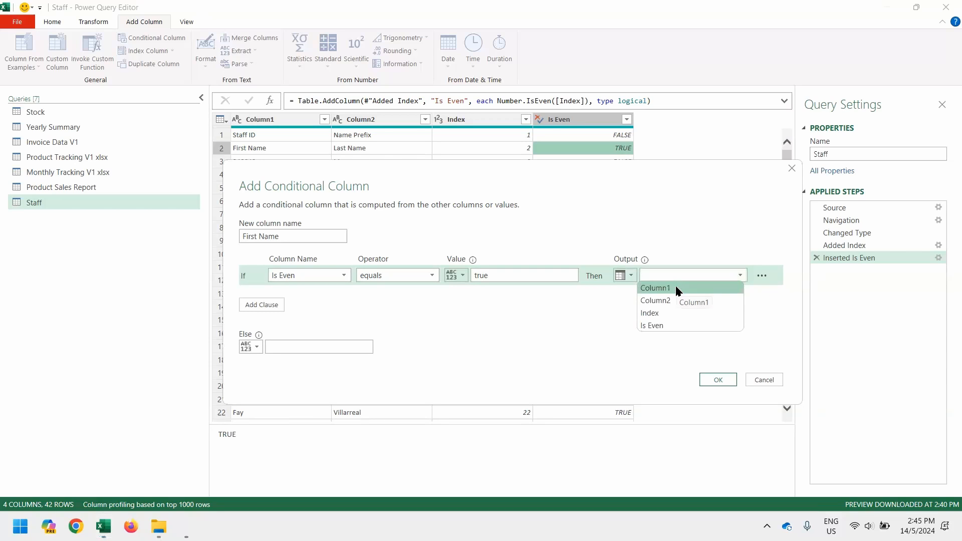
{"action": "left_click", "coordinate": [676, 289]}
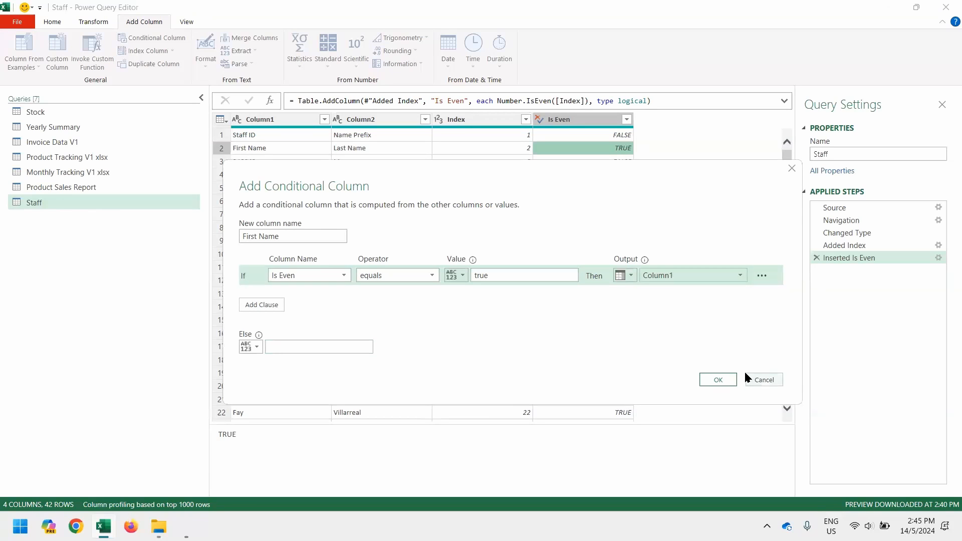
{"action": "left_click", "coordinate": [718, 380]}
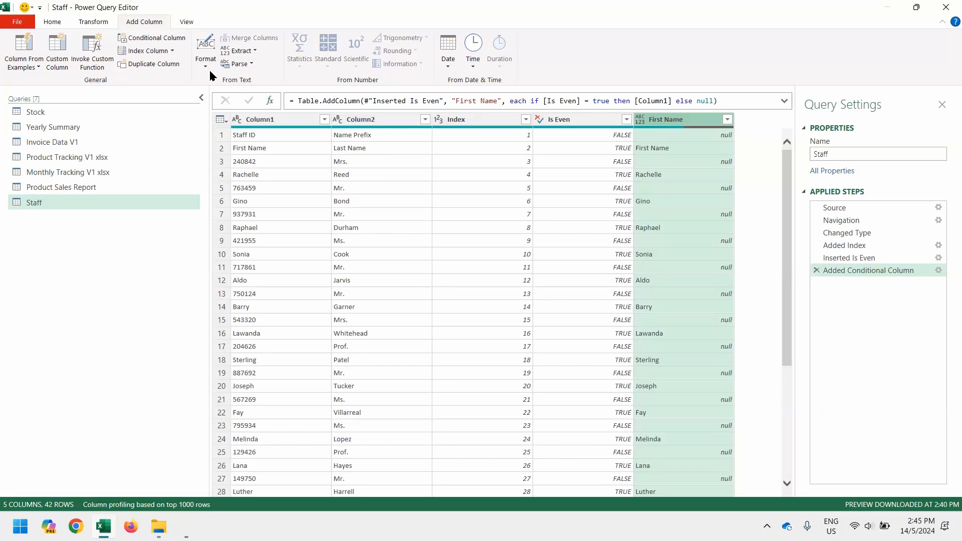
Start a conditional column named Last Name with the condition that Is Even equals true
{"action": "left_click", "coordinate": [140, 42]}
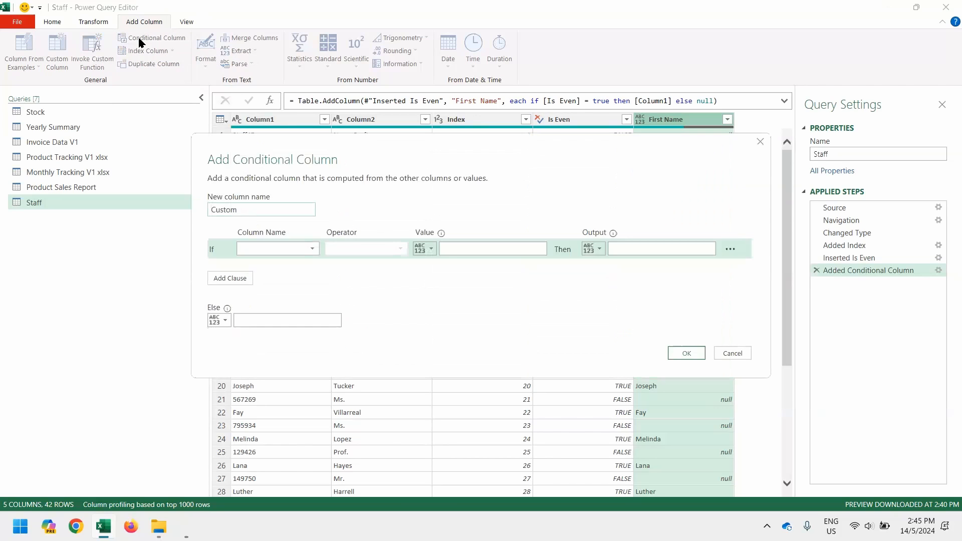
{"action": "left_click_drag", "start_coordinate": [307, 154], "coordinate": [337, 164]}
{"action": "double_click", "coordinate": [285, 228]}
{"action": "type", "text": "Las"}
{"action": "key", "text": "BackSpace"}
{"action": "key", "text": "BackSpace"}
{"action": "key", "text": "BackSpace"}
{"action": "type", "text": "Last Name"}
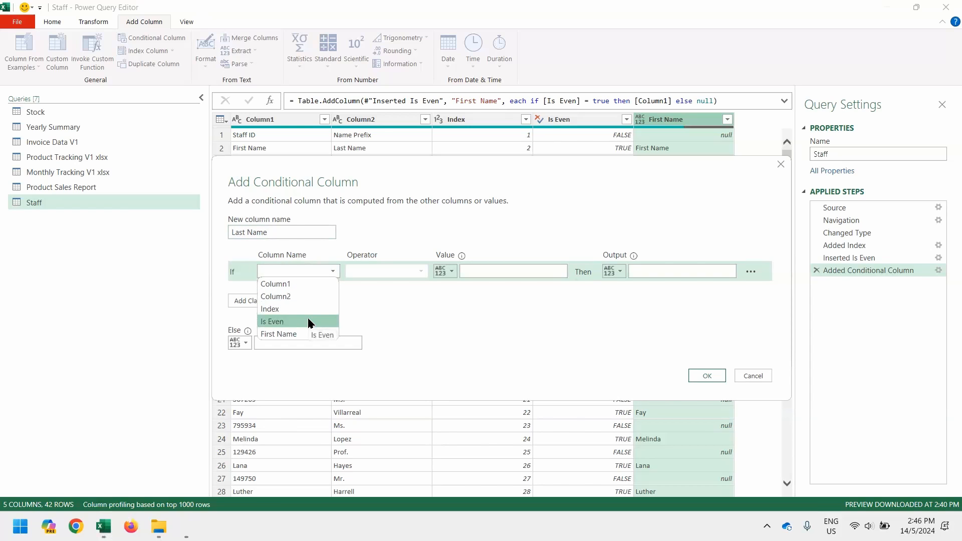
{"action": "left_click", "coordinate": [308, 322]}
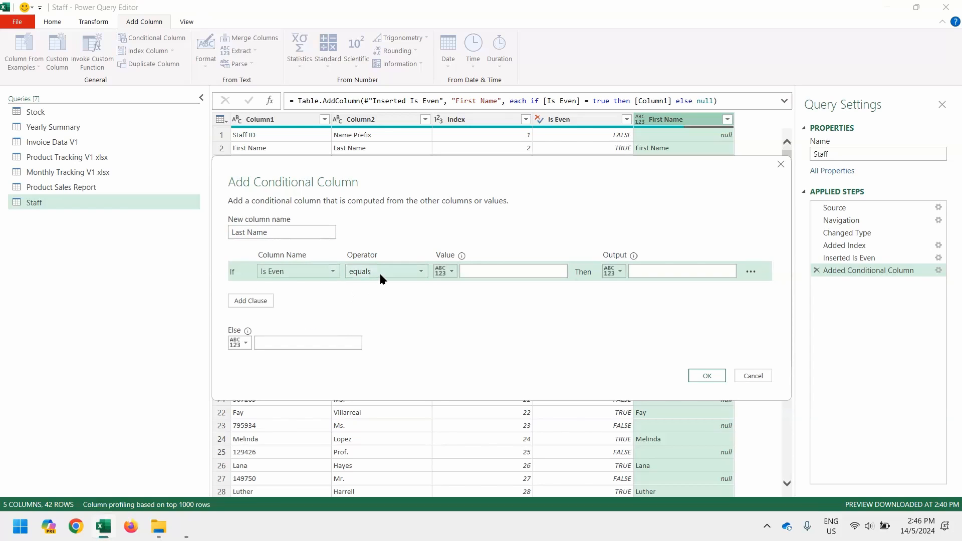
{"action": "left_click", "coordinate": [473, 273]}
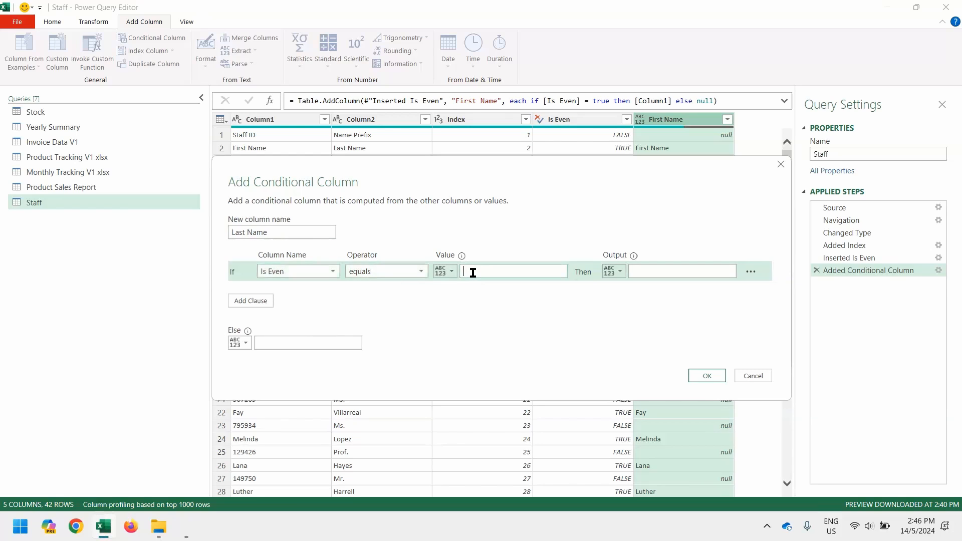
{"action": "type", "text": "true"}
Set the Last Name condition's output to the values of Column2 and create the conditional column
{"action": "left_click", "coordinate": [620, 272]}
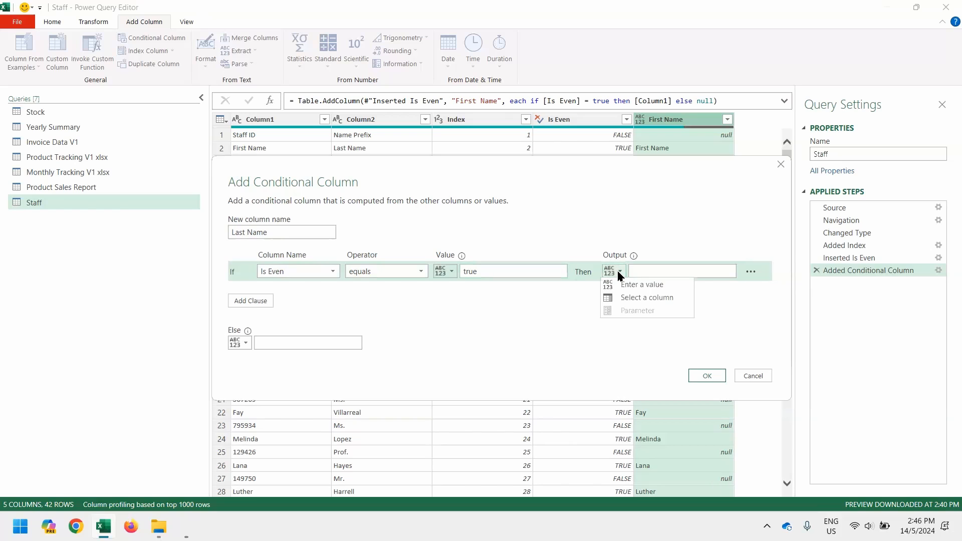
{"action": "left_click", "coordinate": [634, 300]}
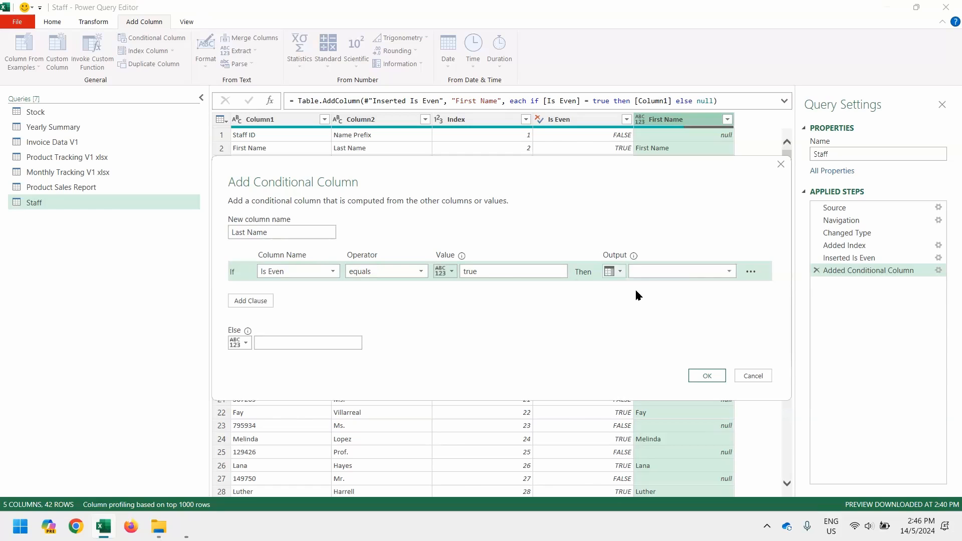
{"action": "left_click", "coordinate": [656, 272]}
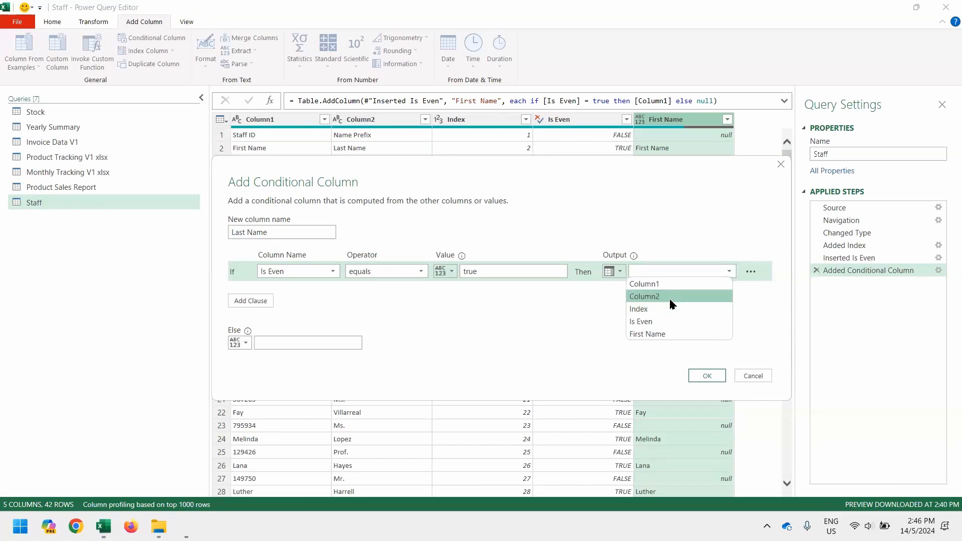
{"action": "left_click", "coordinate": [647, 297]}
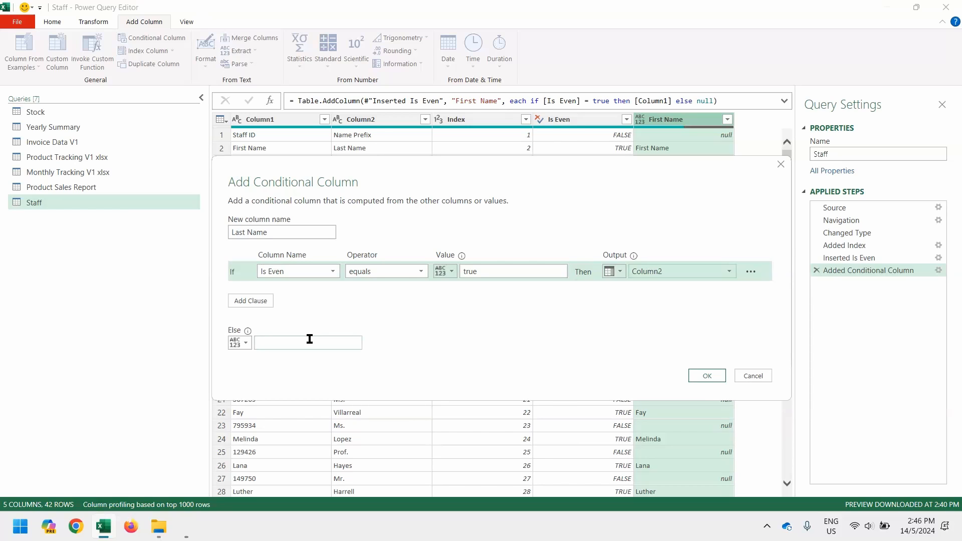
{"action": "left_click", "coordinate": [703, 377]}
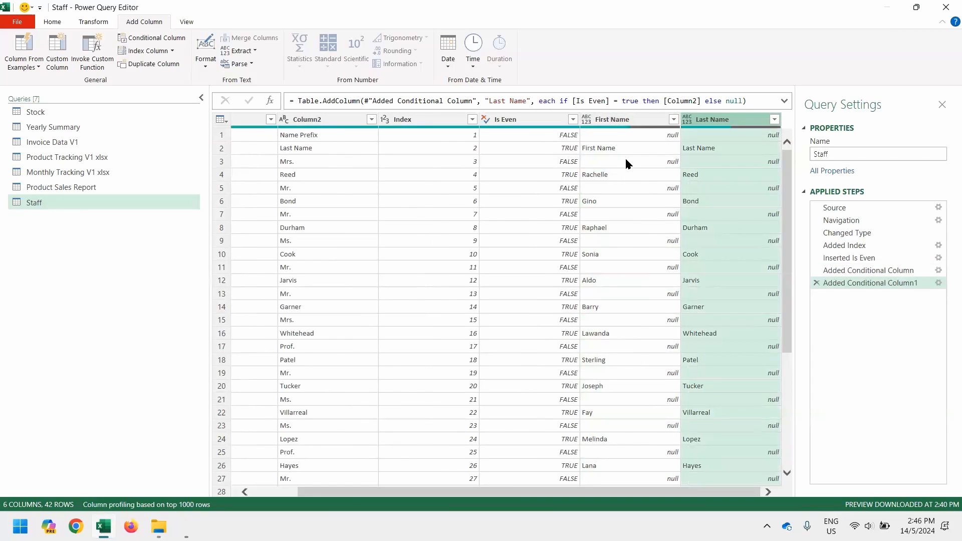
Fill the null cells of the First Name and Last Name columns upward
{"action": "left_click", "coordinate": [616, 144]}
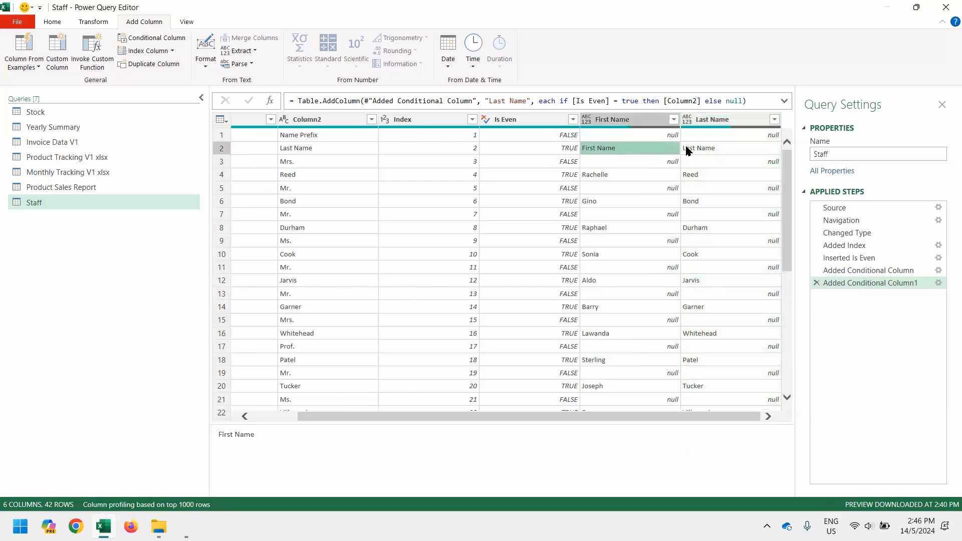
{"action": "left_click", "coordinate": [688, 149]}
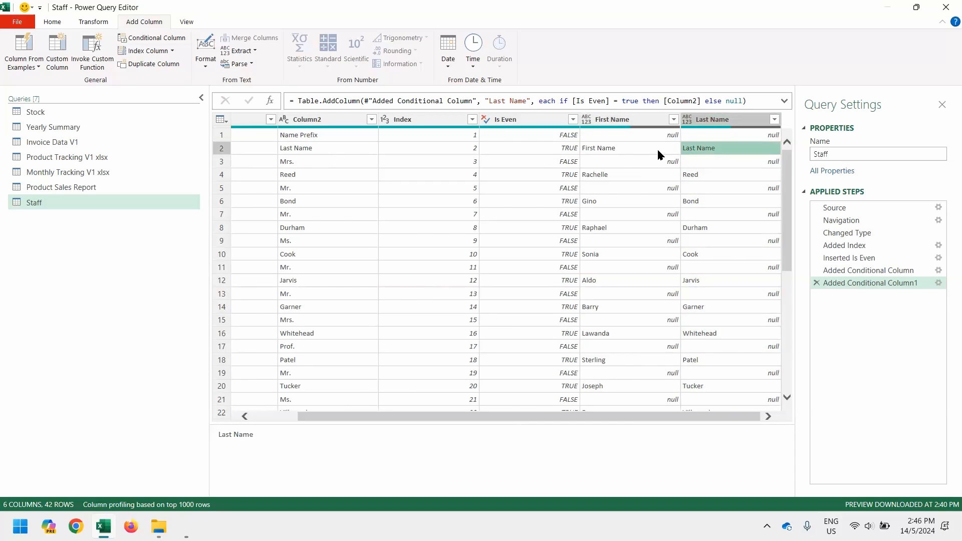
{"action": "left_click", "coordinate": [645, 120]}
{"action": "left_click", "coordinate": [732, 121], "text": "ctrl"}
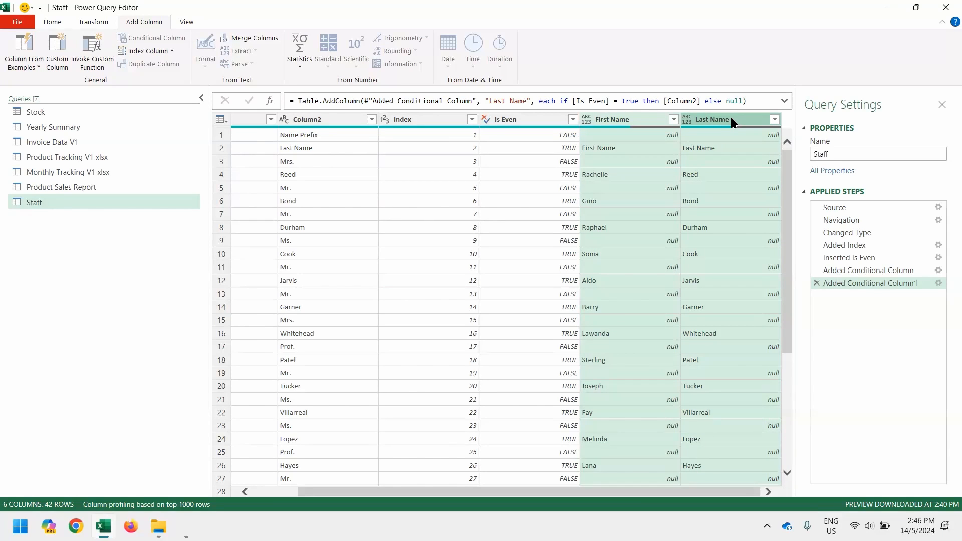
{"action": "right_click", "coordinate": [732, 121]}
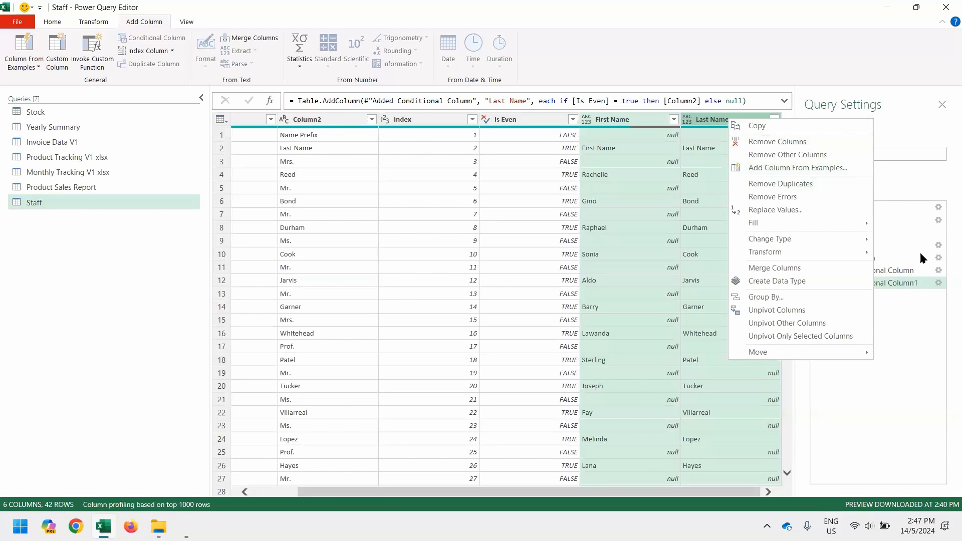
{"action": "mouse_move", "coordinate": [740, 227]}
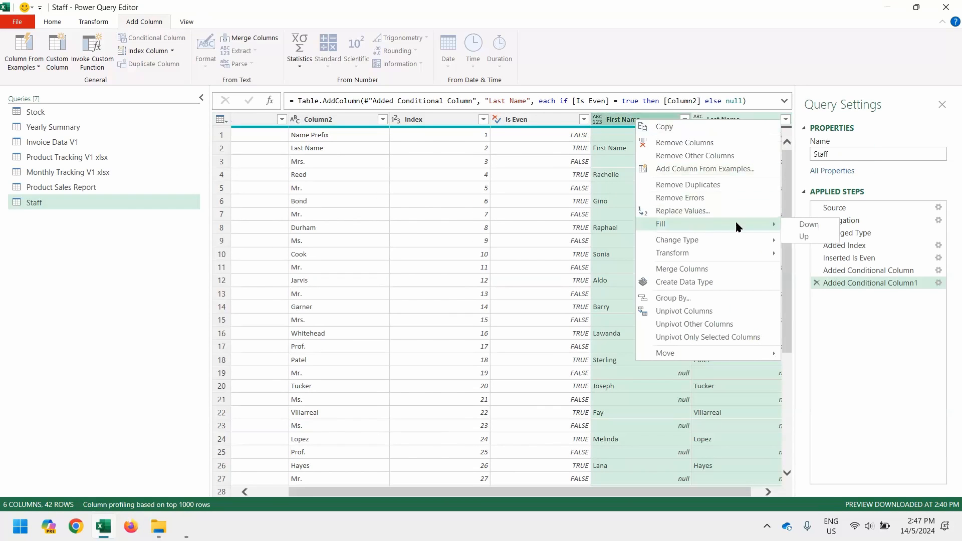
{"action": "left_click", "coordinate": [802, 237]}
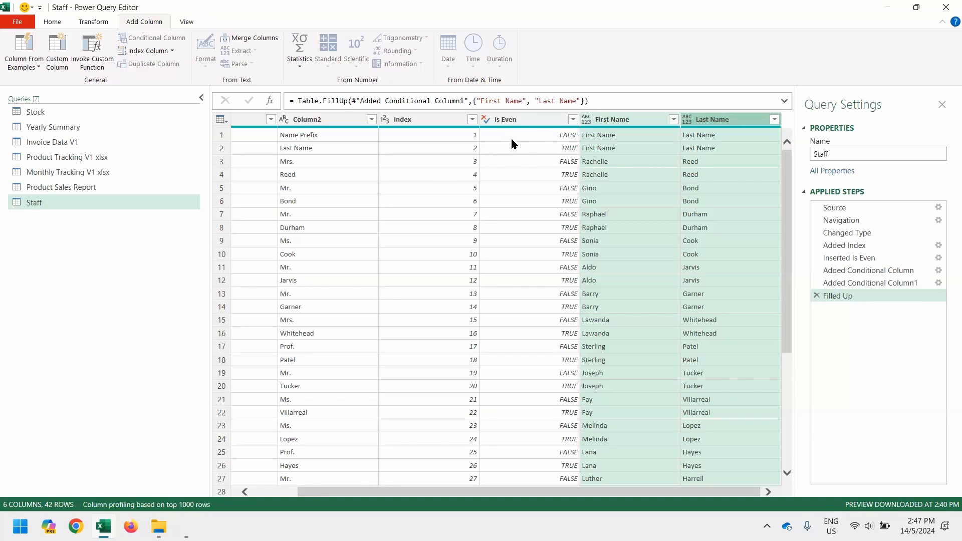
Filter the Is Even column to exclude TRUE and keep only the FALSE rows
{"action": "left_click", "coordinate": [528, 150]}
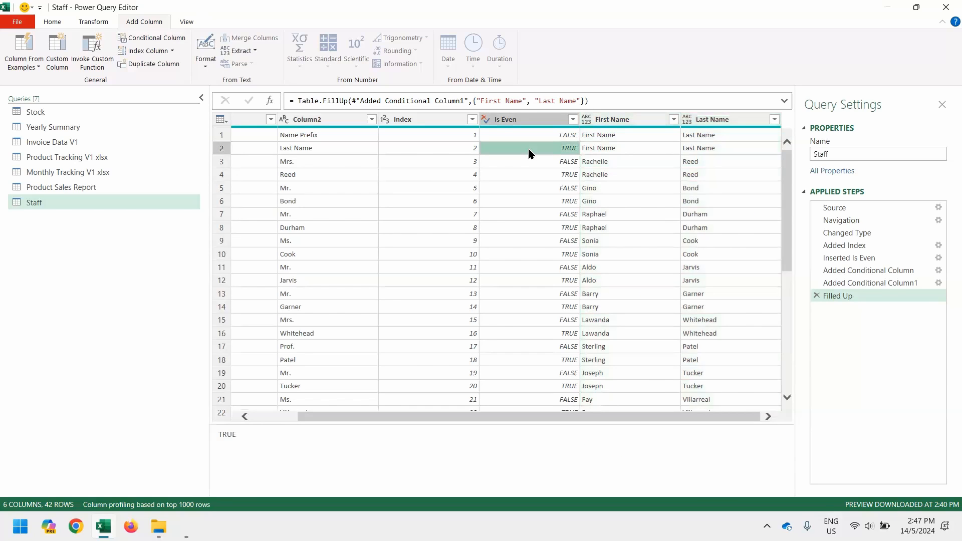
{"action": "left_click", "coordinate": [573, 120]}
{"action": "left_click", "coordinate": [574, 121]}
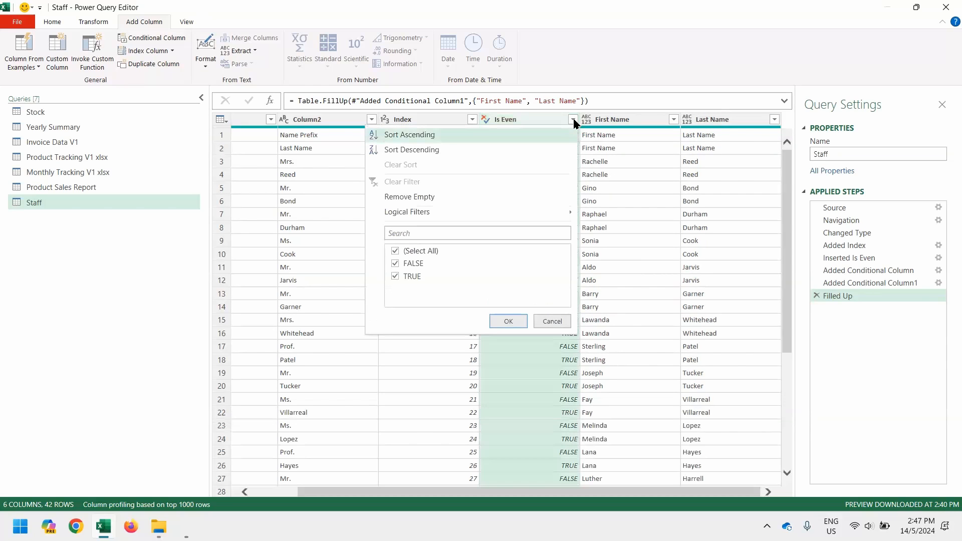
{"action": "left_click", "coordinate": [412, 277]}
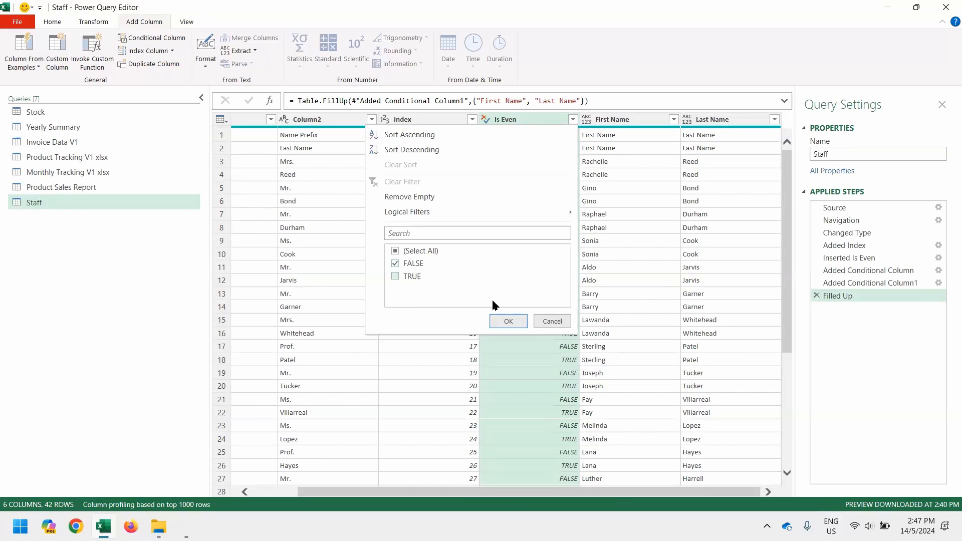
{"action": "left_click", "coordinate": [513, 325]}
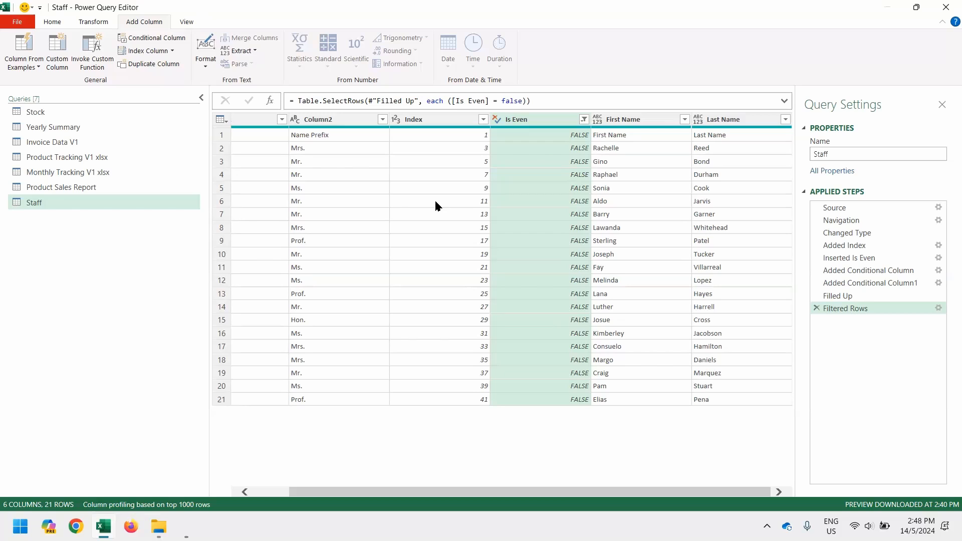
Remove the Index and Is Even columns together from the Staff query
{"action": "left_click", "coordinate": [433, 124]}
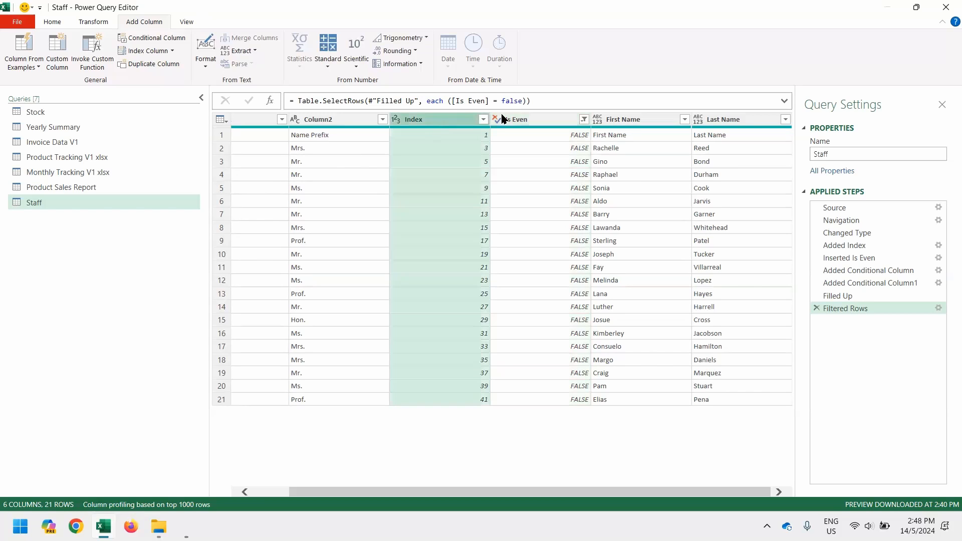
{"action": "left_click", "coordinate": [523, 120]}
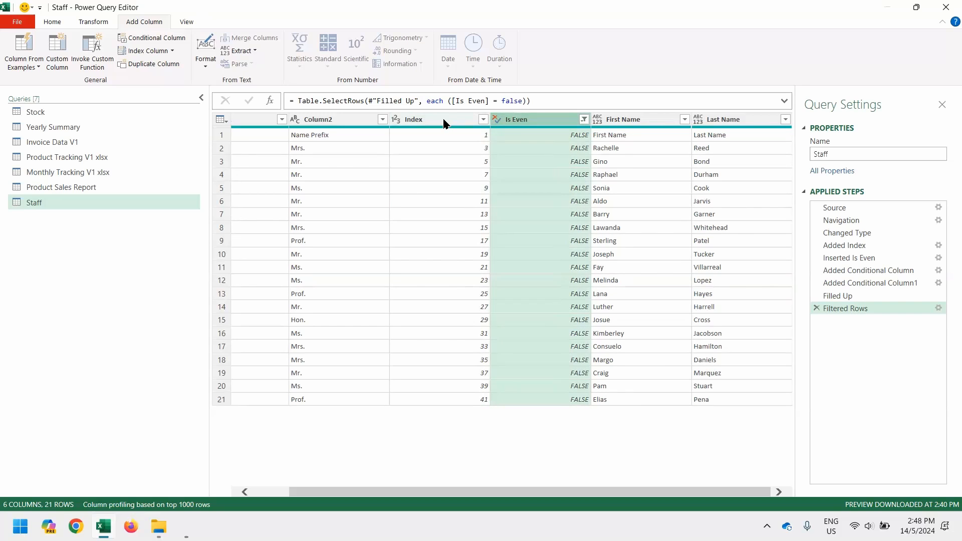
{"action": "left_click", "coordinate": [447, 120]}
{"action": "left_click", "coordinate": [528, 122]}
{"action": "left_click", "coordinate": [445, 125]}
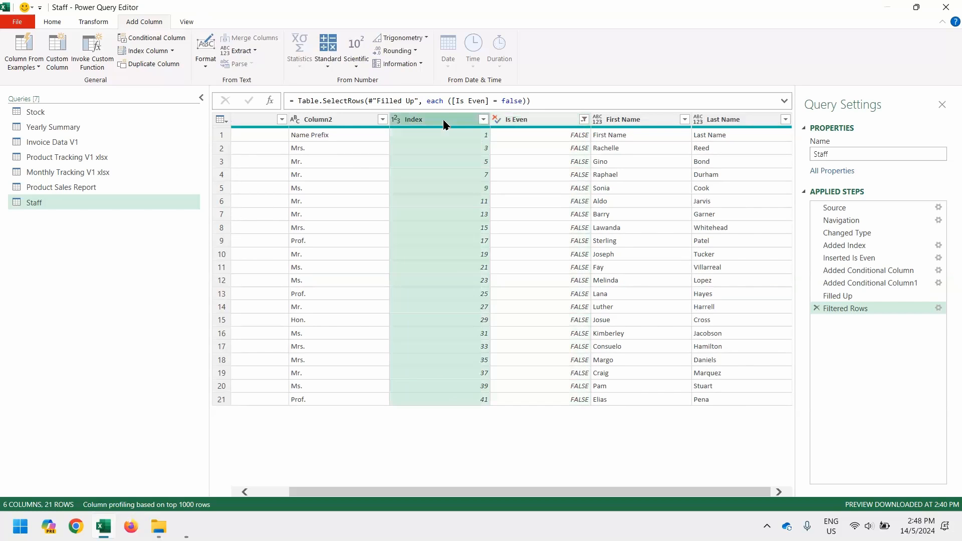
{"action": "left_click", "coordinate": [534, 122], "text": "ctrl"}
{"action": "right_click", "coordinate": [534, 120]}
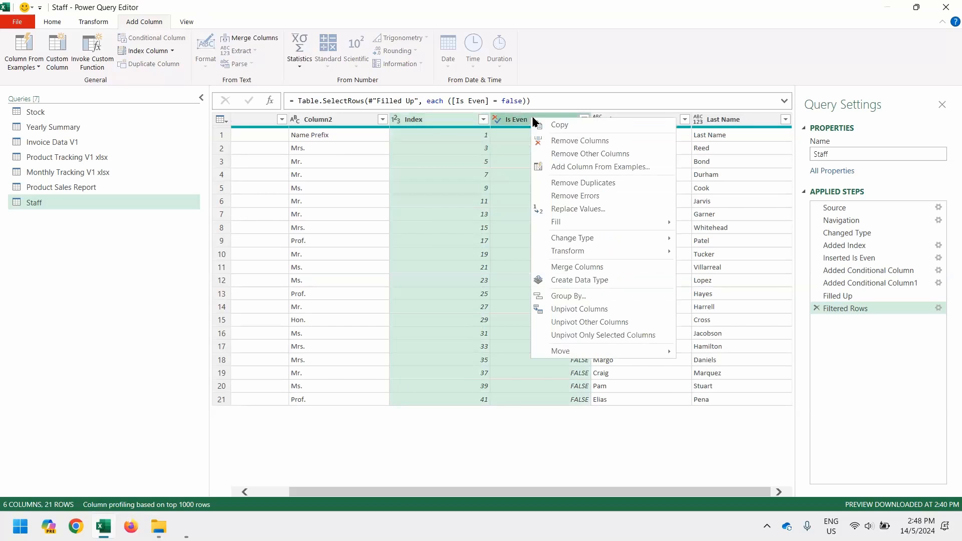
{"action": "left_click", "coordinate": [552, 141]}
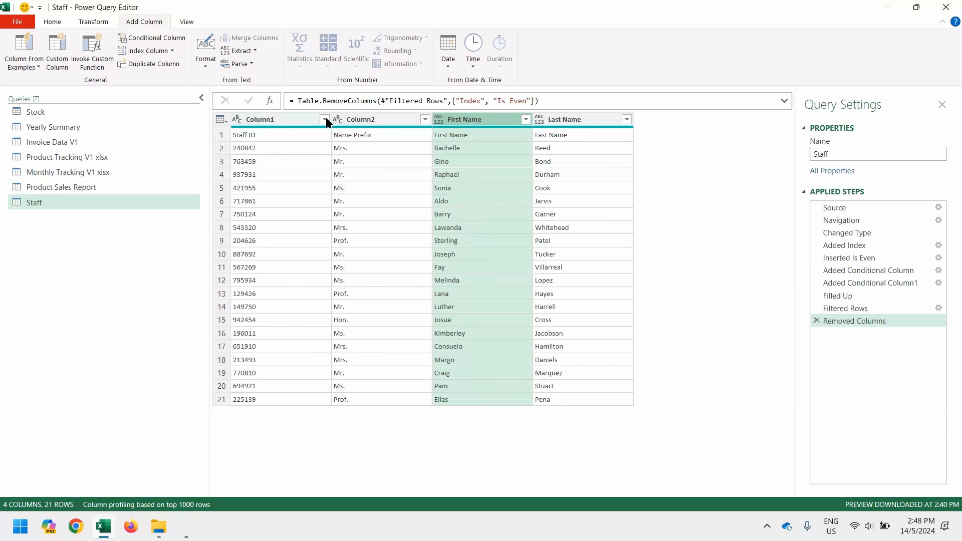
Use the first row as headers in the Staff query, and close and load the result to a worksheet
{"action": "left_click", "coordinate": [220, 119]}
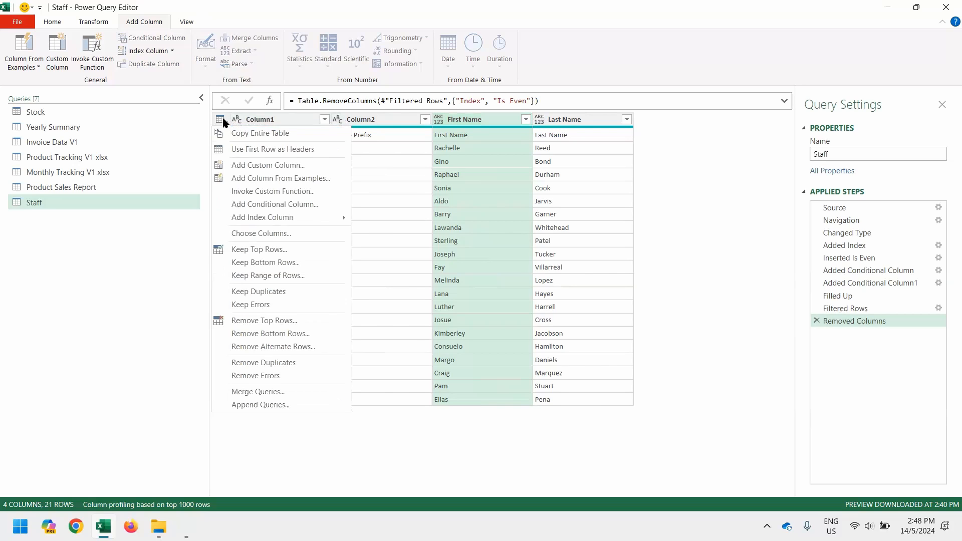
{"action": "left_click", "coordinate": [243, 150]}
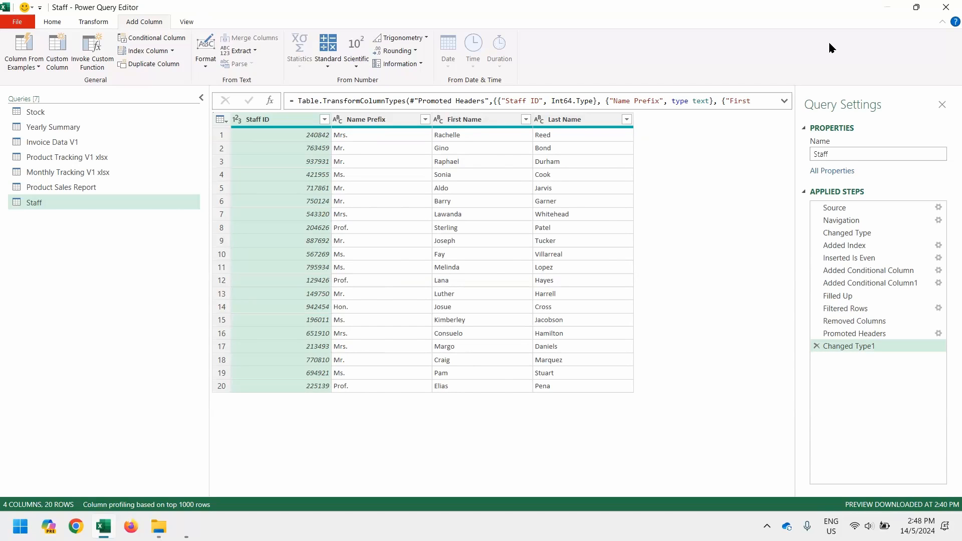
{"action": "key", "text": "super+Down"}
{"action": "key", "text": "super+Up"}
{"action": "left_click", "coordinate": [57, 22]}
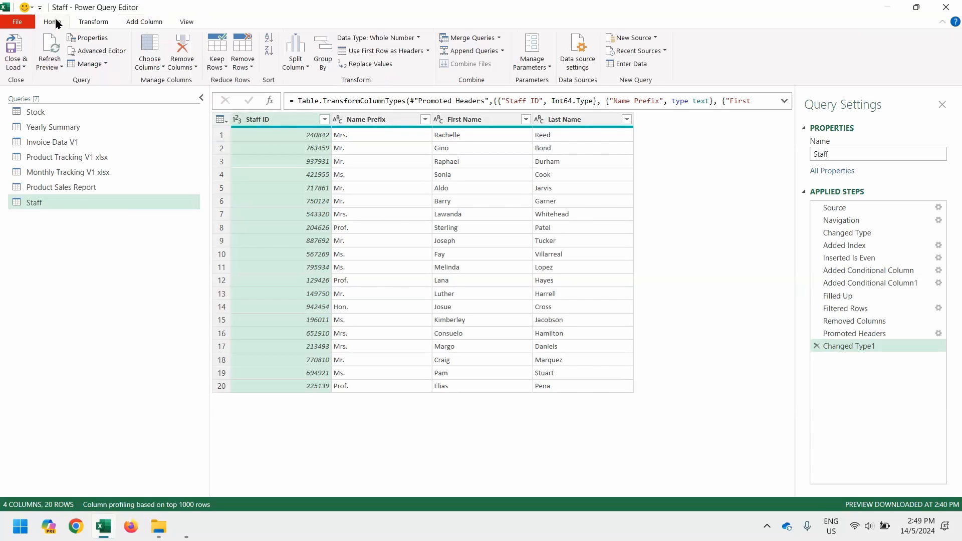
{"action": "left_click", "coordinate": [22, 50]}
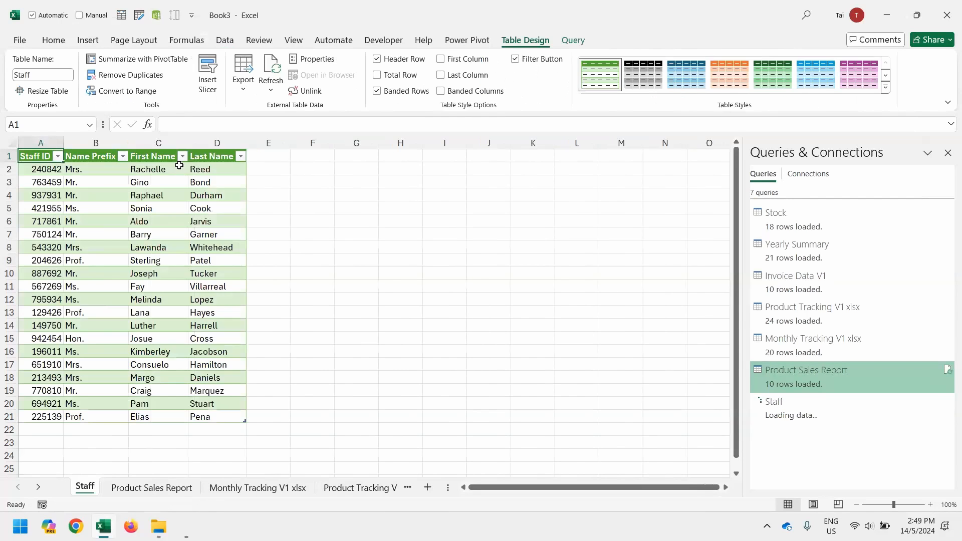
Switch to File Explorer, open the Staff List V2 workbook and examine its two header rows
{"action": "key", "text": "alt+Tab"}
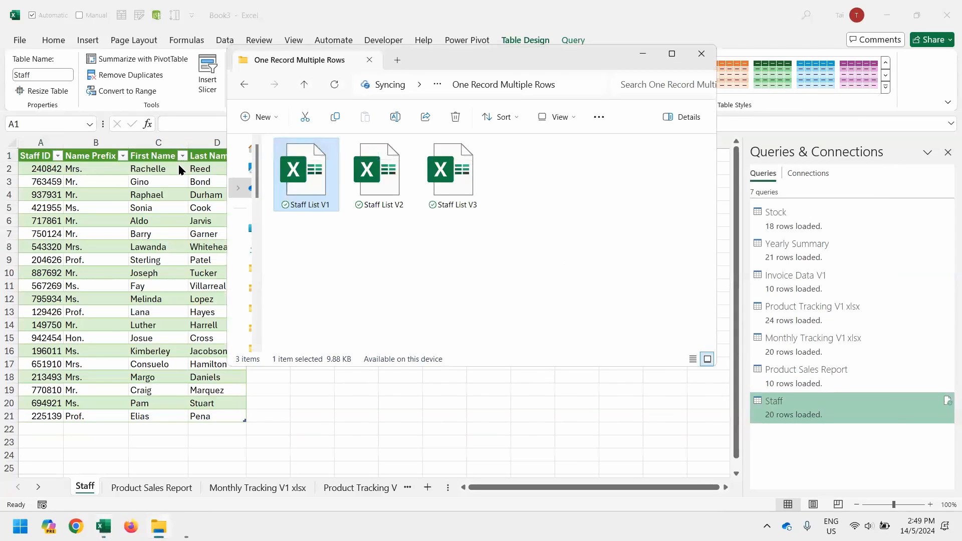
{"action": "left_click", "coordinate": [376, 181]}
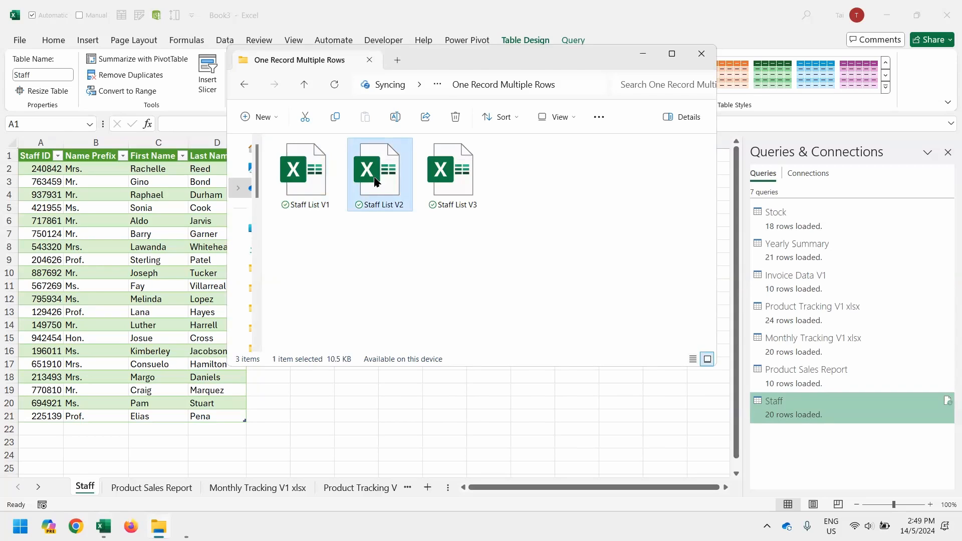
{"action": "key", "text": "alt+Tab"}
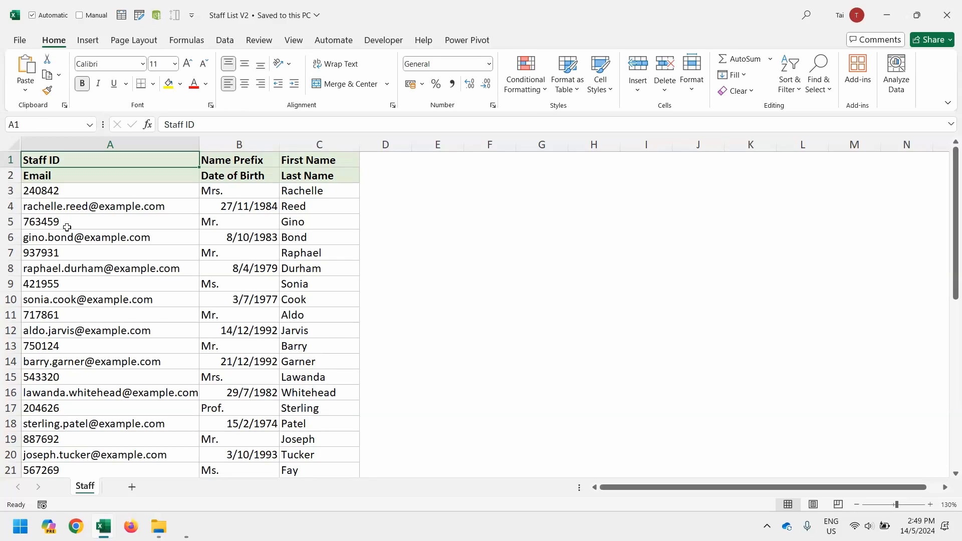
{"action": "key", "text": "shift+Right"}
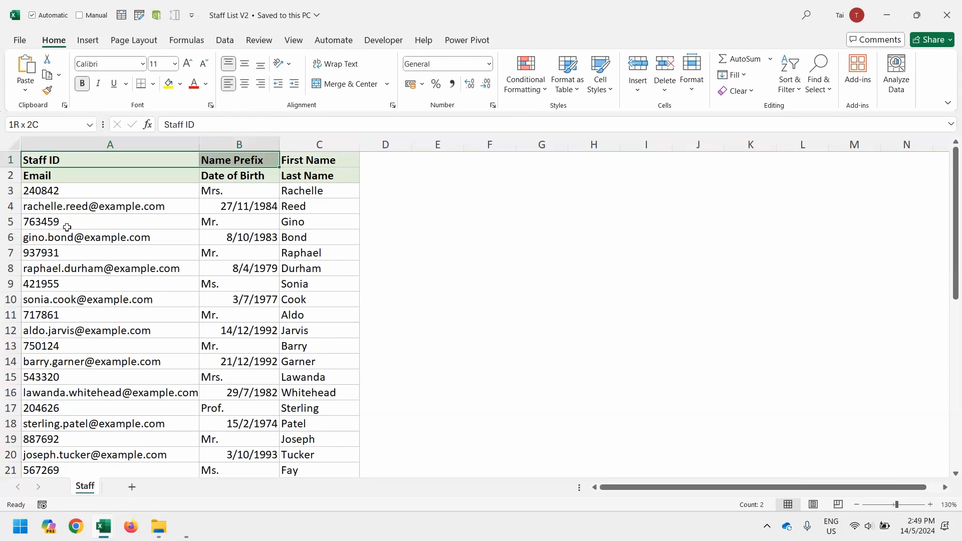
{"action": "key", "text": "shift+Right"}
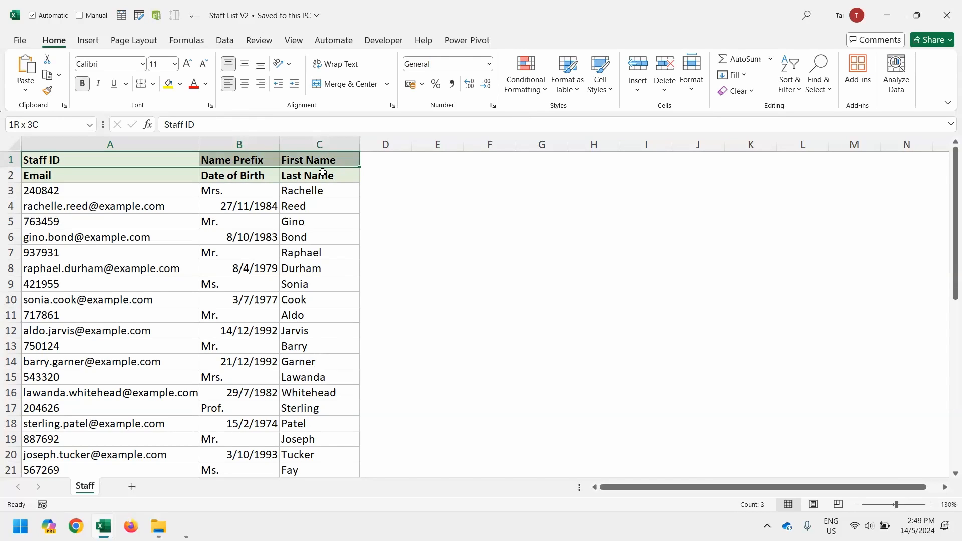
{"action": "left_click", "coordinate": [323, 173]}
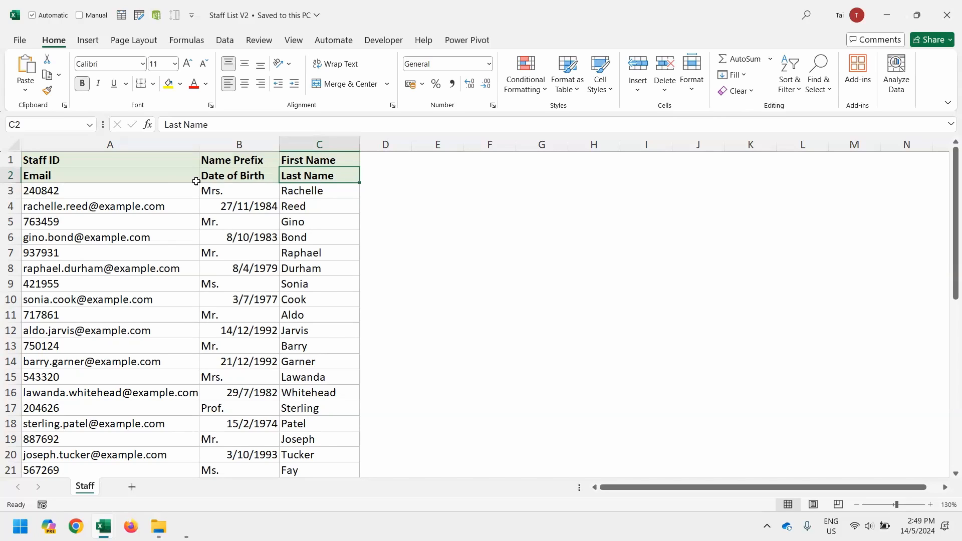
{"action": "left_click", "coordinate": [164, 179]}
{"action": "key", "text": "Tab"}
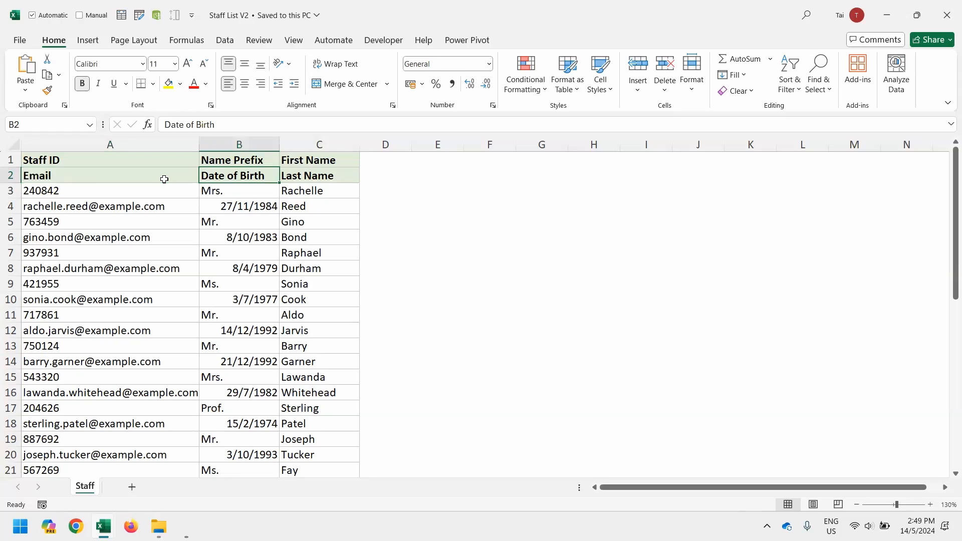
Move the Last Name heading from C2 to D1, beside First Name
{"action": "key", "text": "Tab"}
{"action": "key", "text": "ctrl+x"}
{"action": "key", "text": "Up"}
{"action": "key", "text": "Right"}
{"action": "key", "text": "ctrl+v"}
Move the Email and Date of Birth headings from A2:B2 to E1:F1
{"action": "key", "text": "Left"}
{"action": "key", "text": "Left"}
{"action": "key", "text": "Down"}
{"action": "key", "text": "shift+Left"}
{"action": "key", "text": "ctrl+x"}
{"action": "key", "text": "Up"}
{"action": "key", "text": "Right"}
{"action": "key", "text": "Right"}
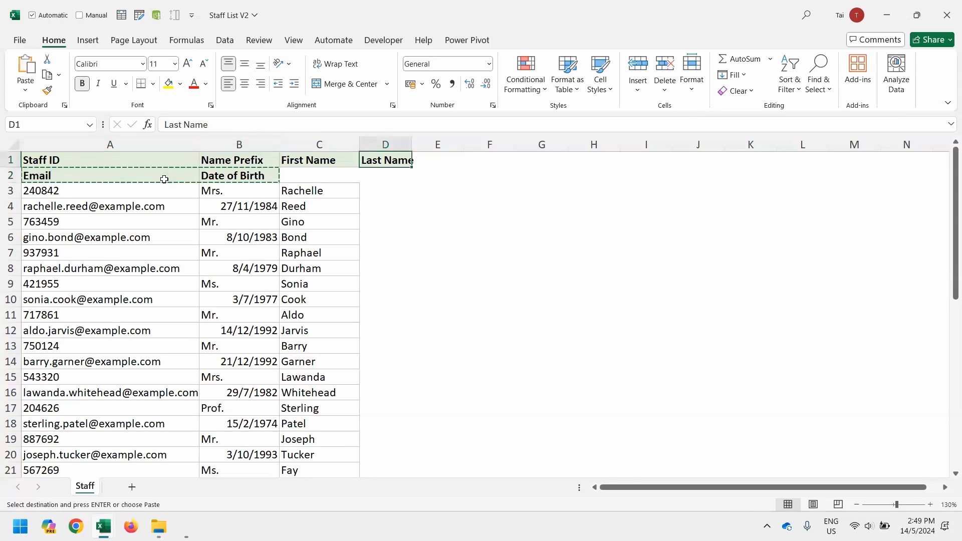
{"action": "key", "text": "Right"}
{"action": "key", "text": "ctrl+v"}
AutoFit the column widths to the headings in row 1
{"action": "key", "text": "Left"}
{"action": "key", "text": "shift+space"}
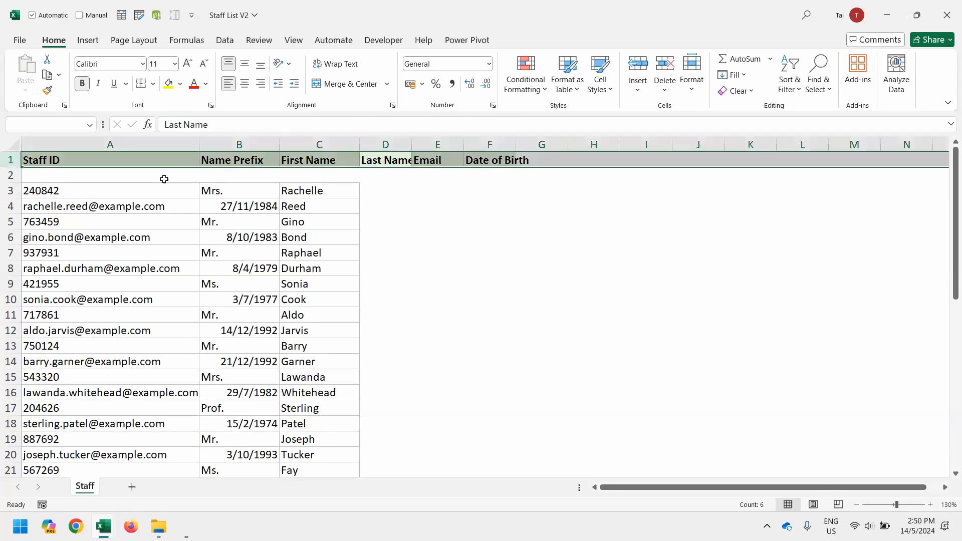
{"action": "key", "text": "alt+h"}
{"action": "key", "text": "o"}
{"action": "key", "text": "i"}
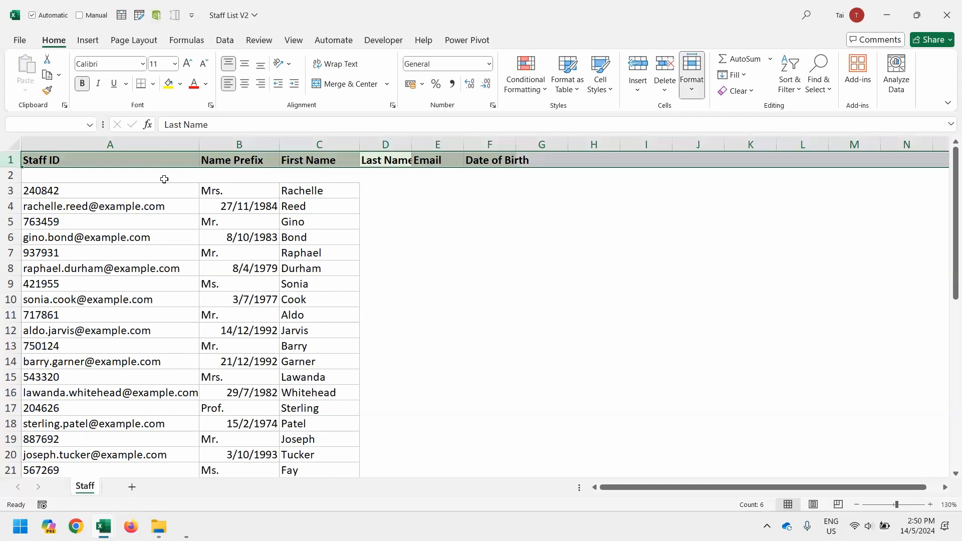
{"action": "left_click", "coordinate": [164, 205]}
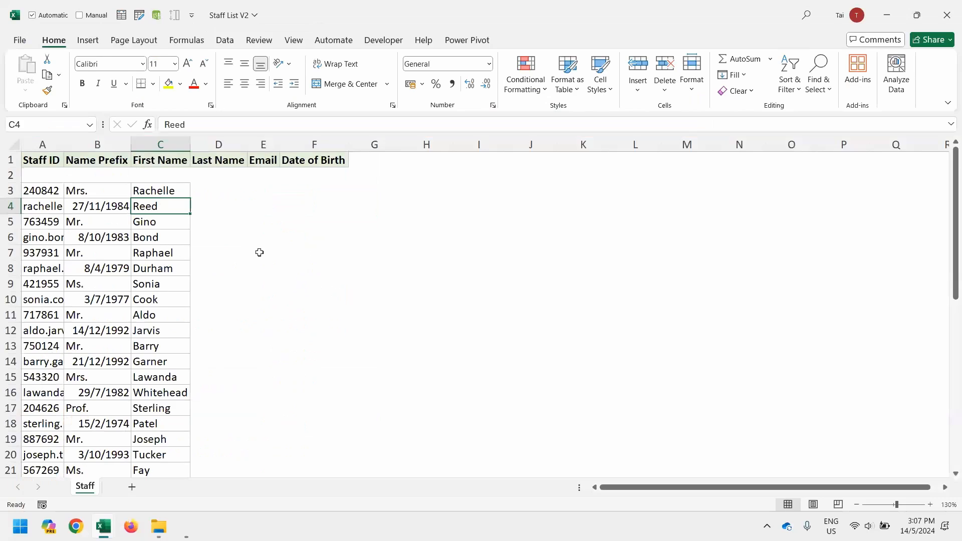
Close the Staff List V2 workbook
{"action": "key", "text": "ctrl+w"}
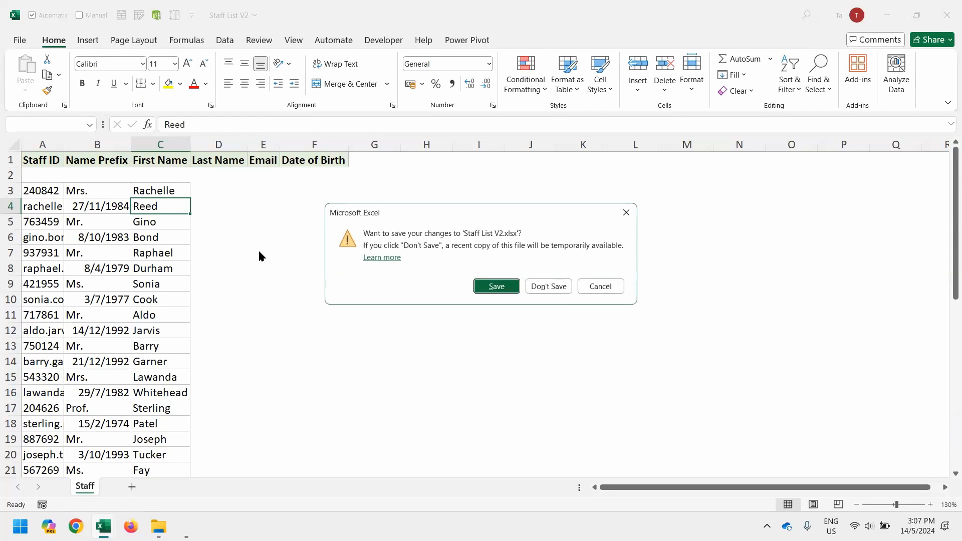